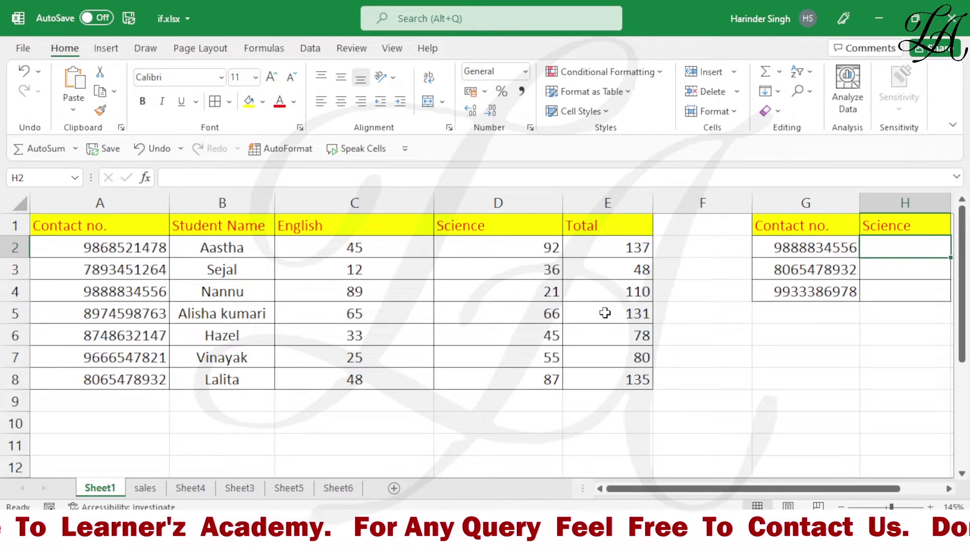
{"action": "left_click", "coordinate": [838, 251]}
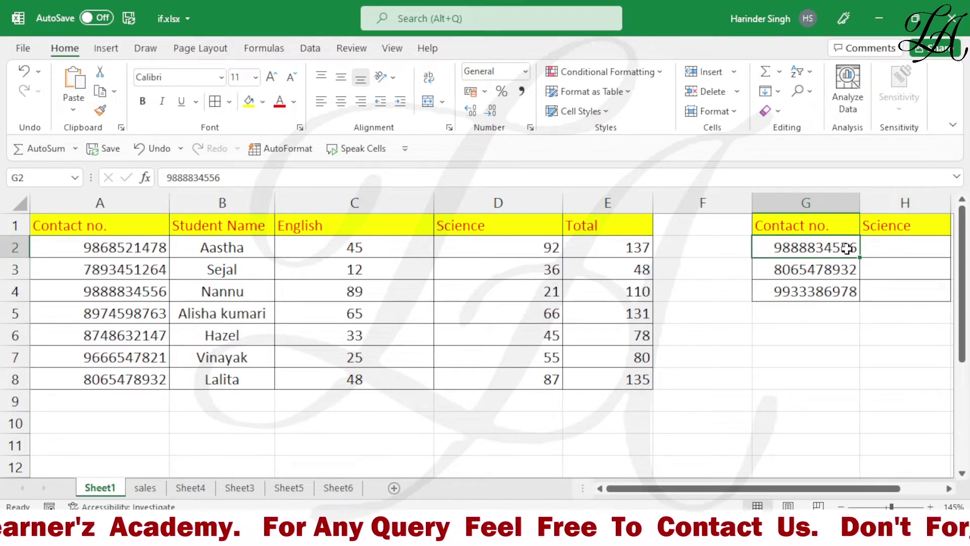
{"action": "left_click", "coordinate": [884, 250]}
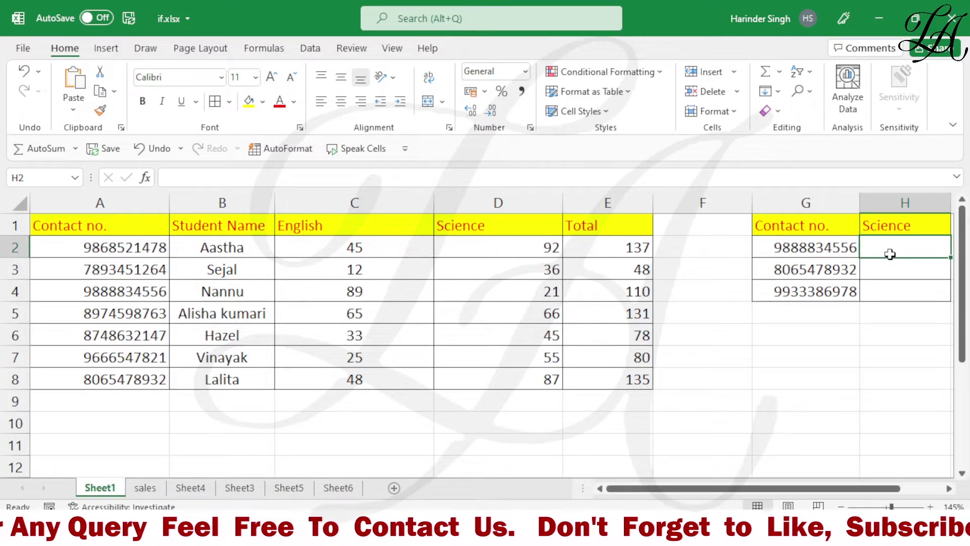
{"action": "left_click", "coordinate": [281, 51]}
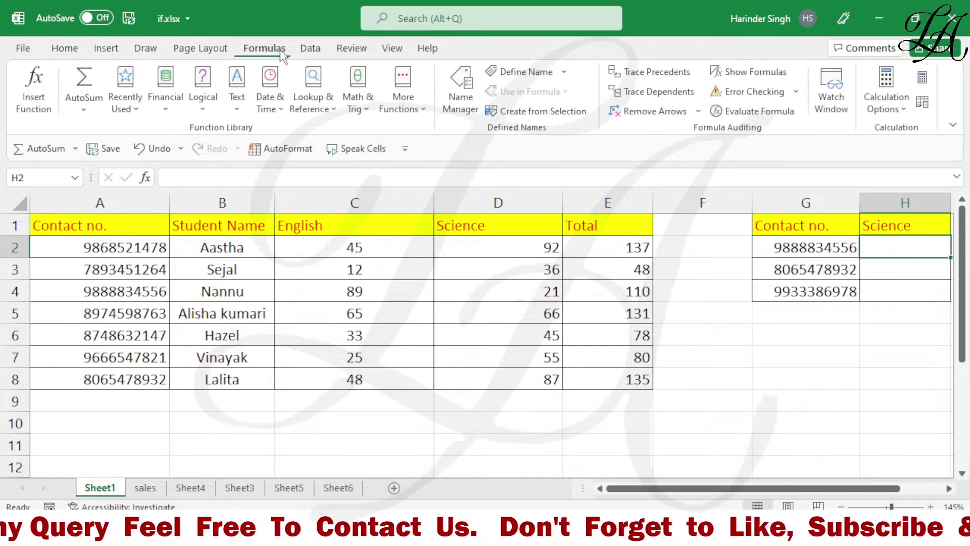
{"action": "left_click", "coordinate": [315, 109]}
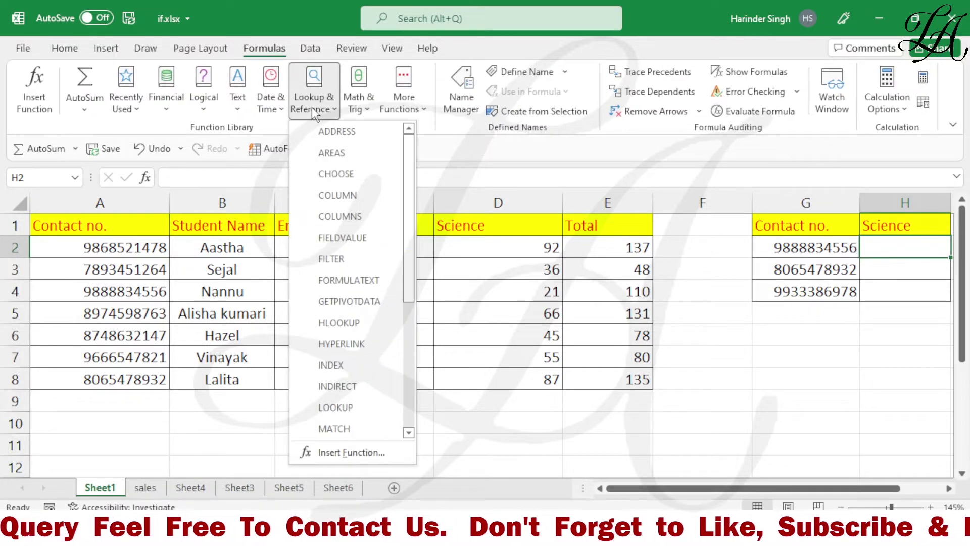
{"action": "left_click", "coordinate": [483, 425]}
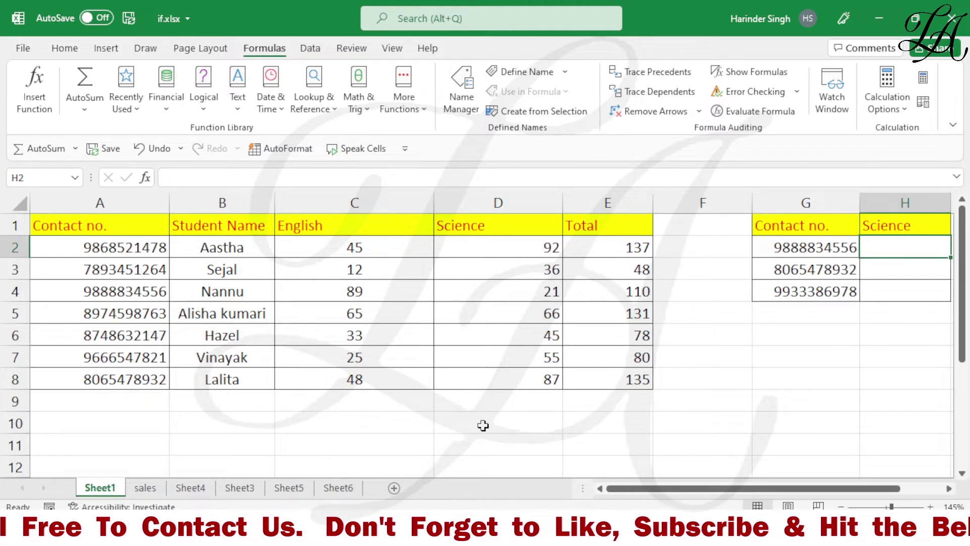
Step: Enter an XLOOKUP formula in H2 that looks up G2 in column A and returns the Science mark from column D
{"action": "double_click", "coordinate": [887, 249]}
{"action": "type", "text": "=x"}
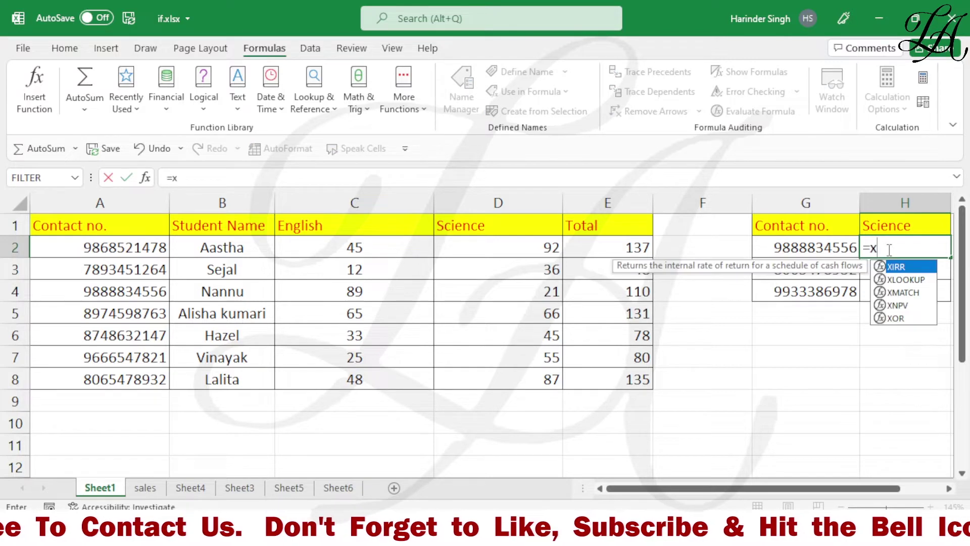
{"action": "type", "text": "lookup"}
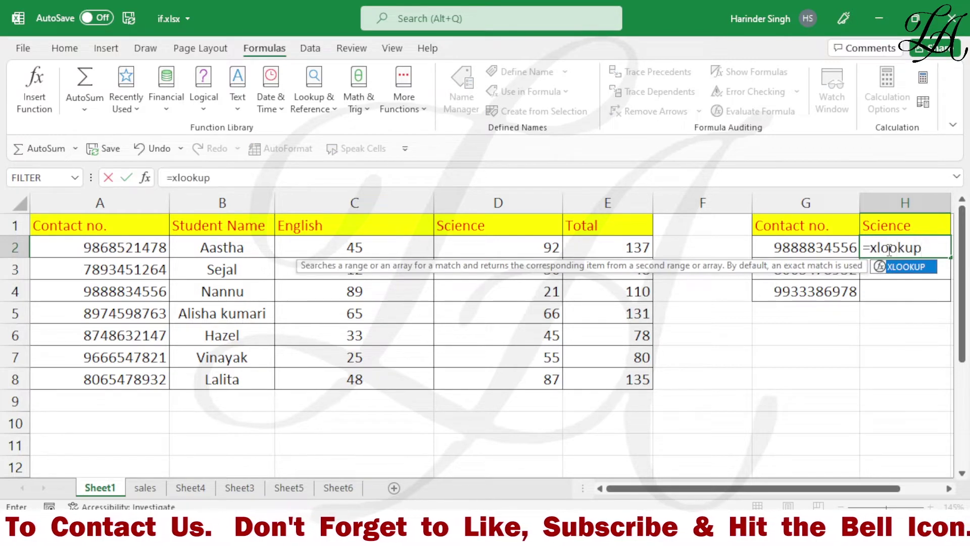
{"action": "type", "text": "("}
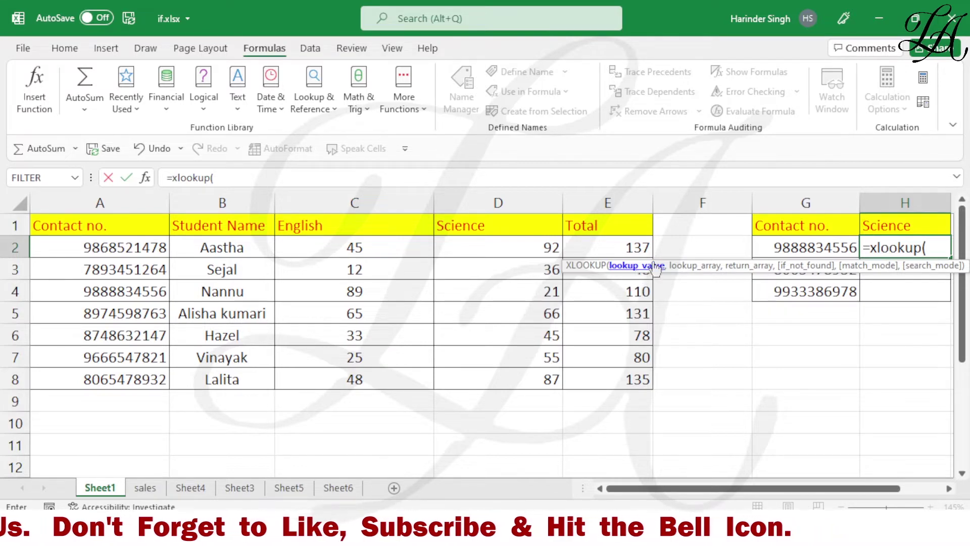
{"action": "left_click", "coordinate": [818, 248]}
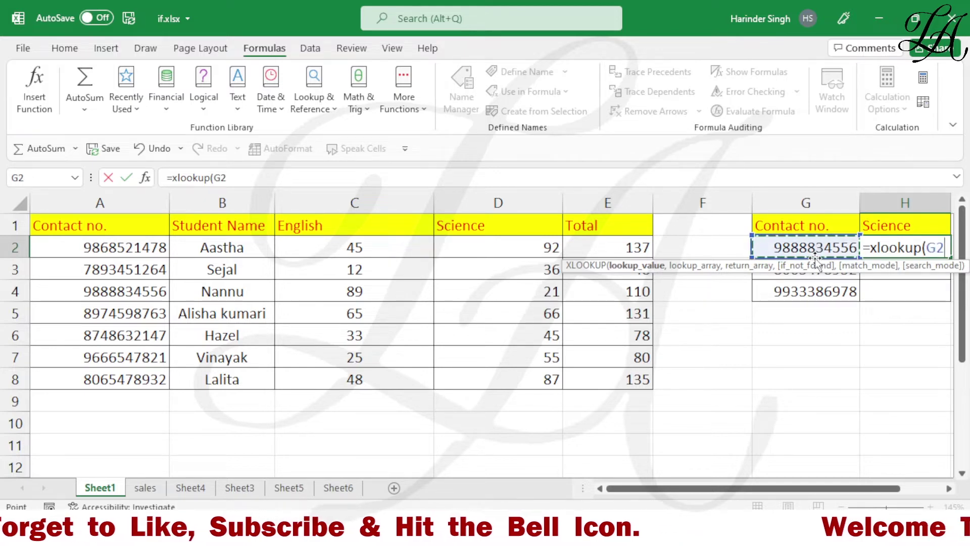
{"action": "type", "text": ","}
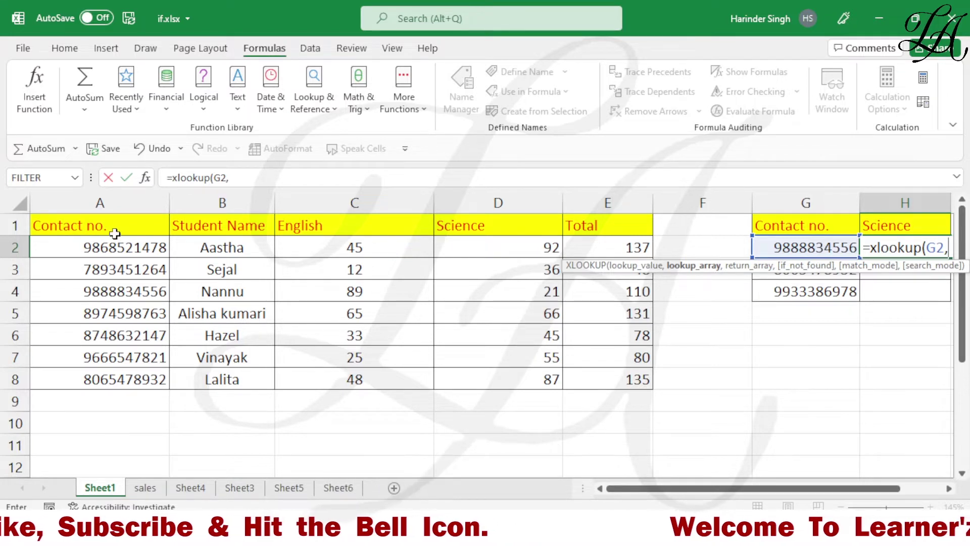
{"action": "left_click", "coordinate": [101, 202]}
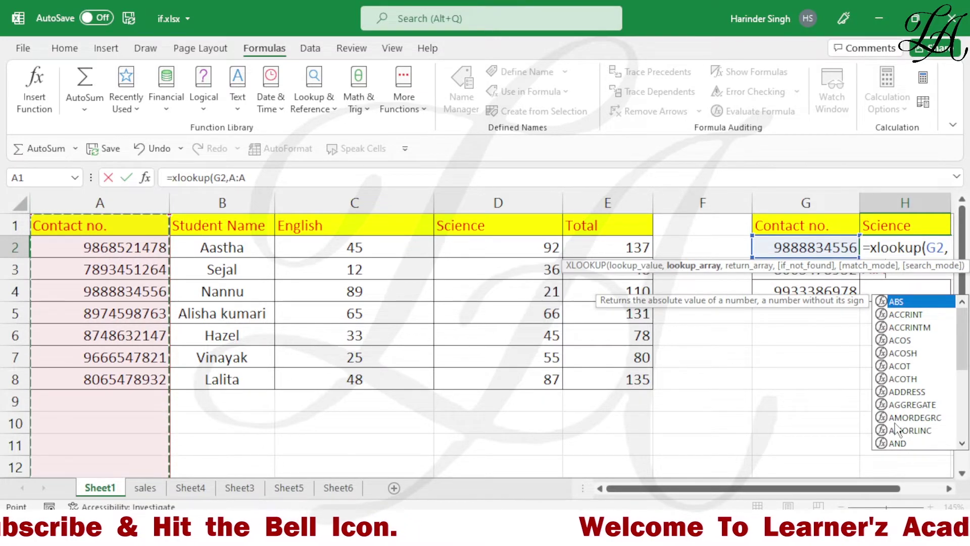
{"action": "type", "text": ","}
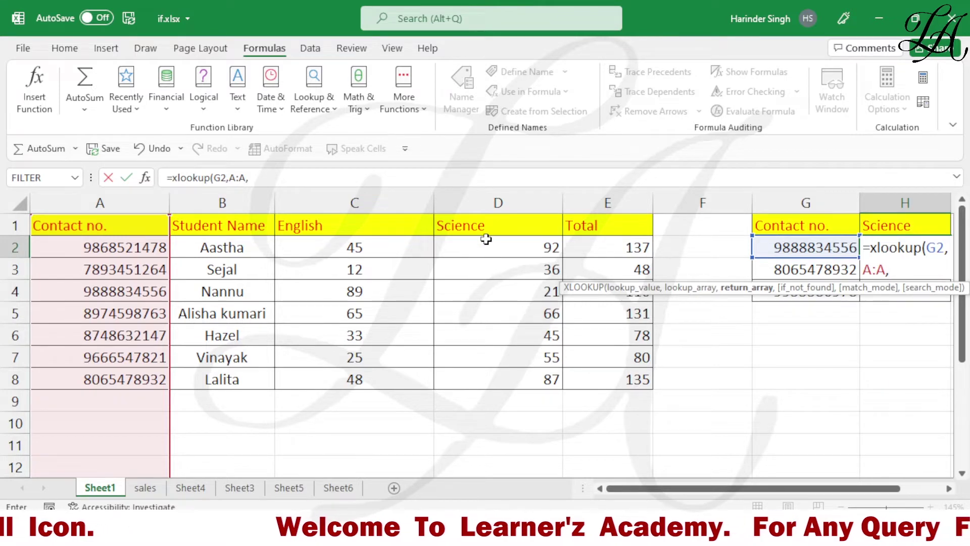
{"action": "left_click", "coordinate": [497, 203]}
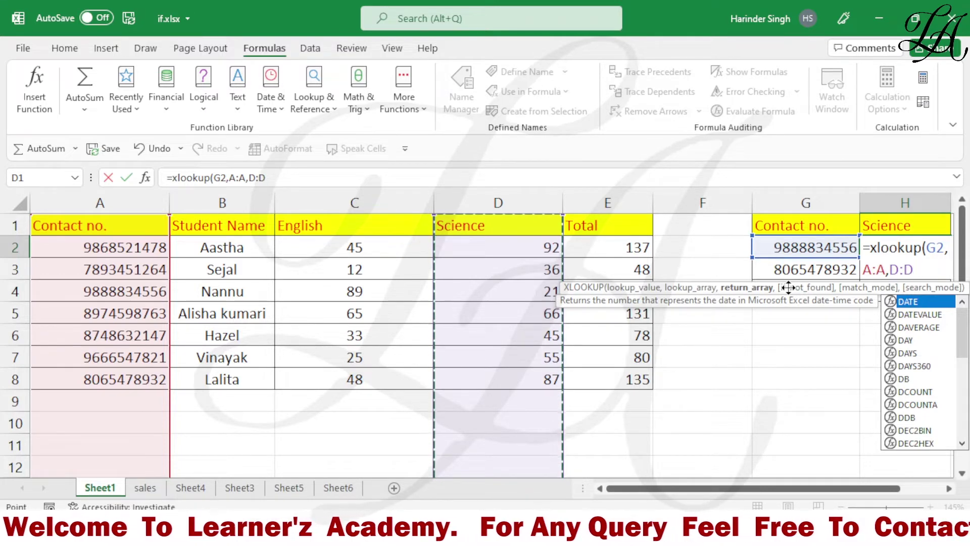
{"action": "type", "text": ")"}
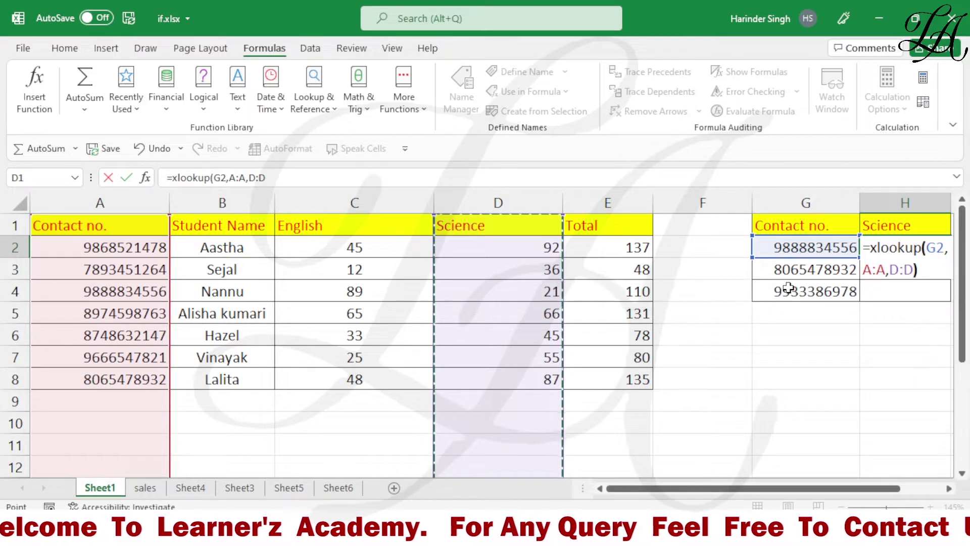
{"action": "key", "text": "Return"}
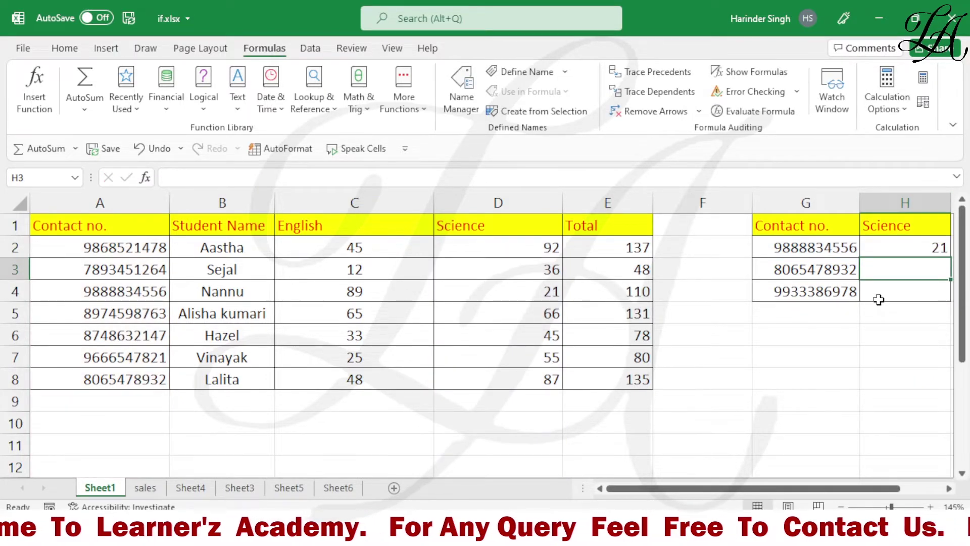
{"action": "left_click", "coordinate": [830, 249]}
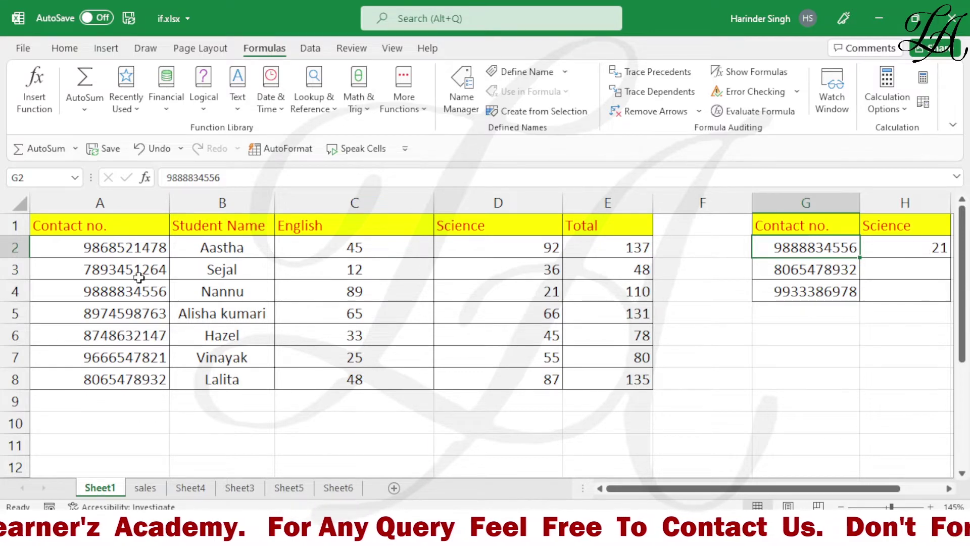
{"action": "left_click", "coordinate": [144, 293]}
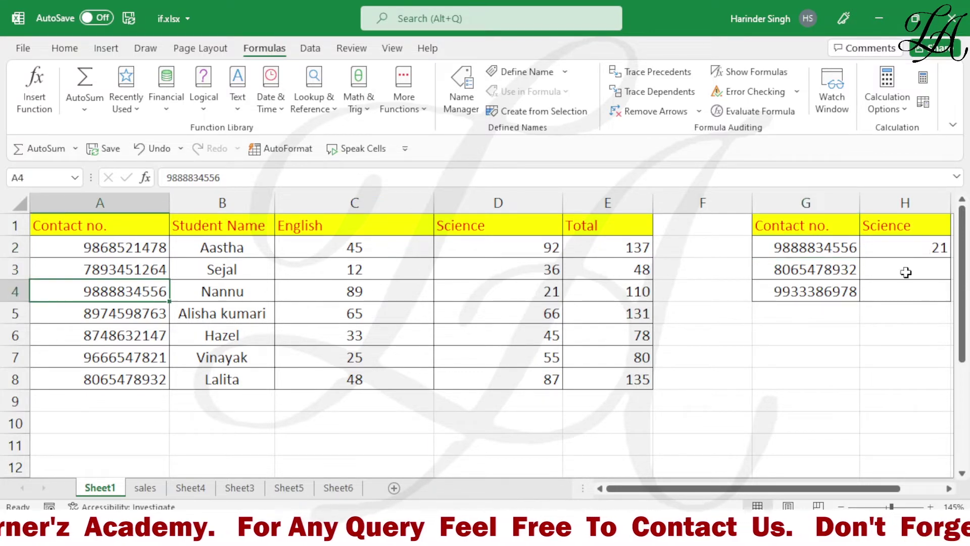
Step: Build an XLOOKUP formula in H3 with G3 as the lookup value and column A as the lookup array
{"action": "left_click", "coordinate": [842, 271]}
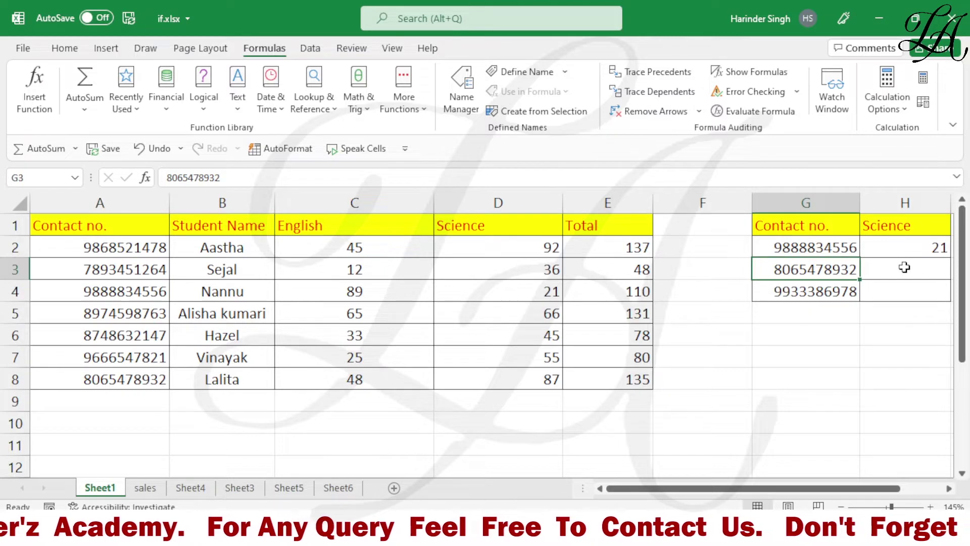
{"action": "left_click", "coordinate": [902, 266]}
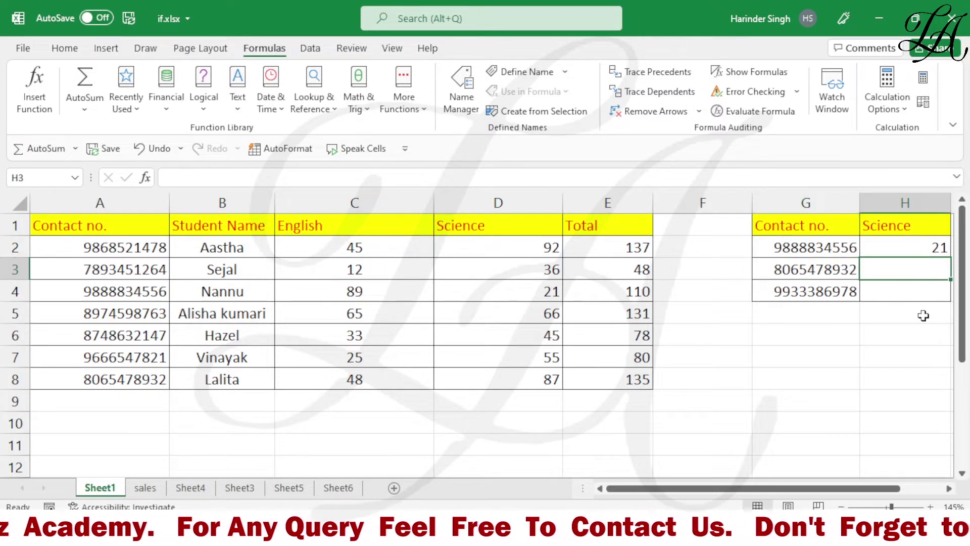
{"action": "type", "text": "=x"}
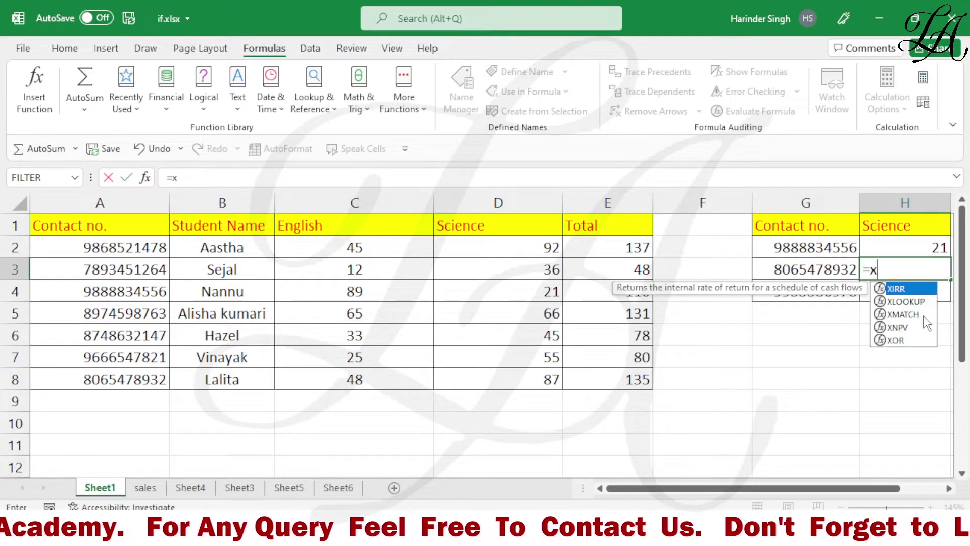
{"action": "type", "text": "lookup"}
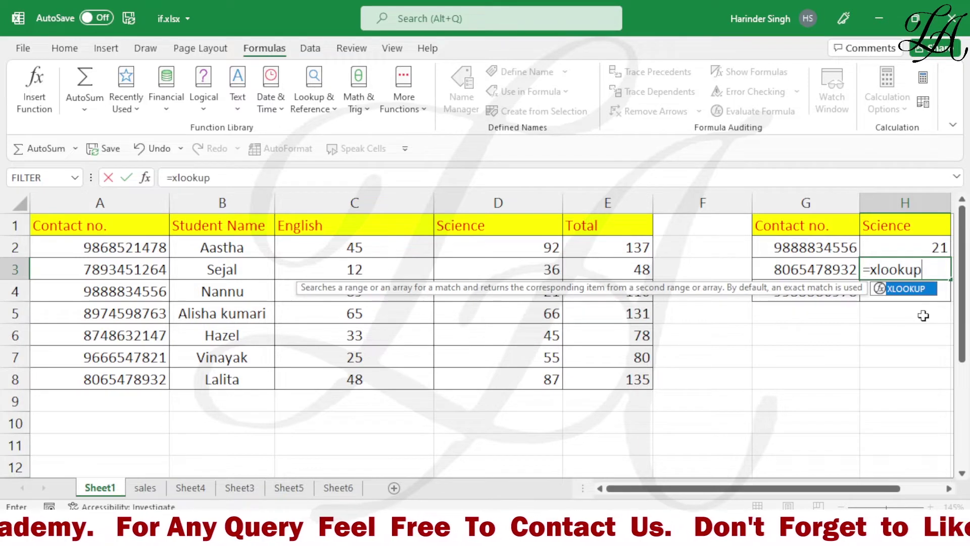
{"action": "type", "text": "("}
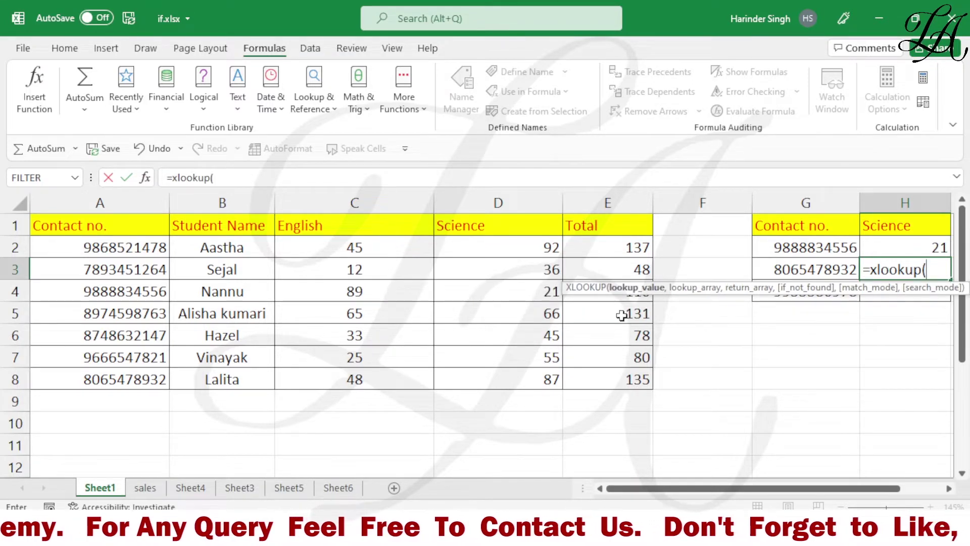
{"action": "left_click", "coordinate": [816, 274]}
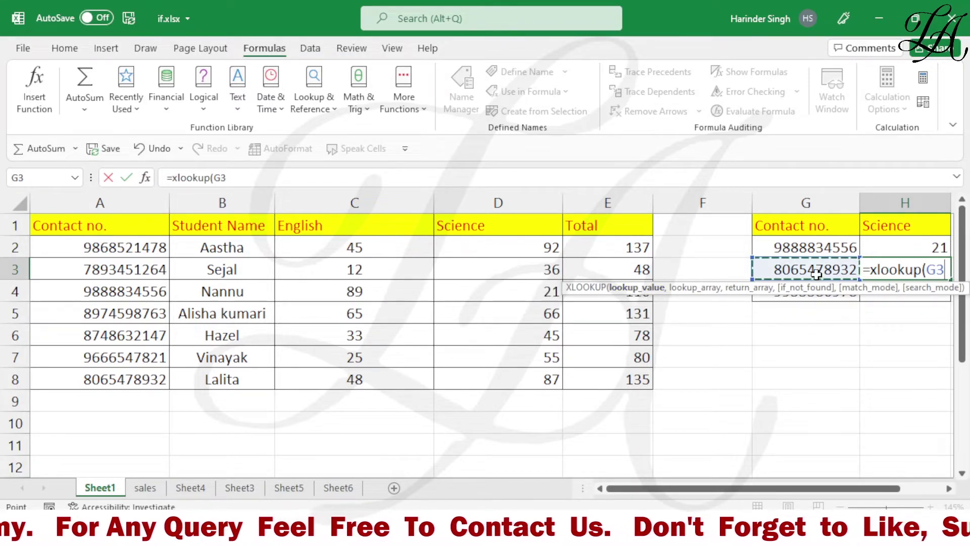
{"action": "type", "text": ","}
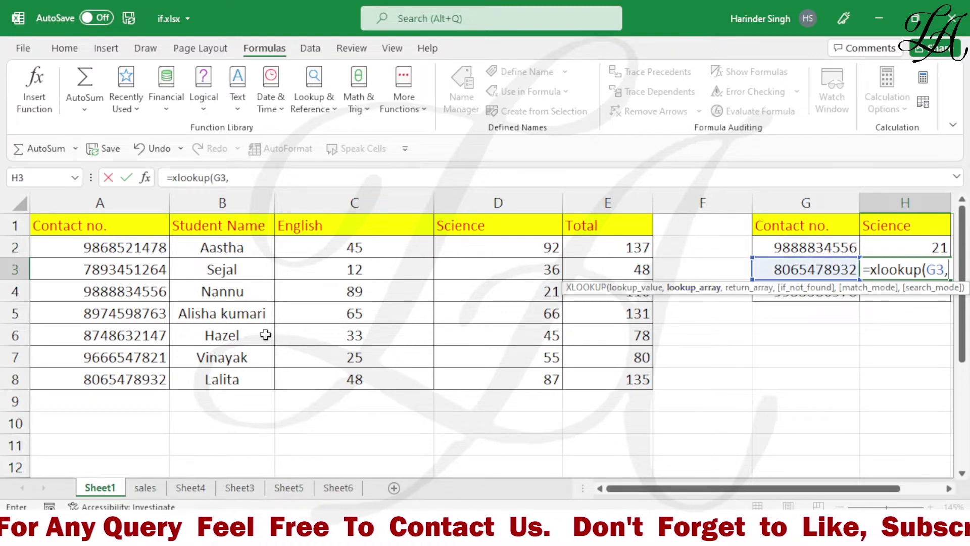
{"action": "left_click", "coordinate": [89, 204]}
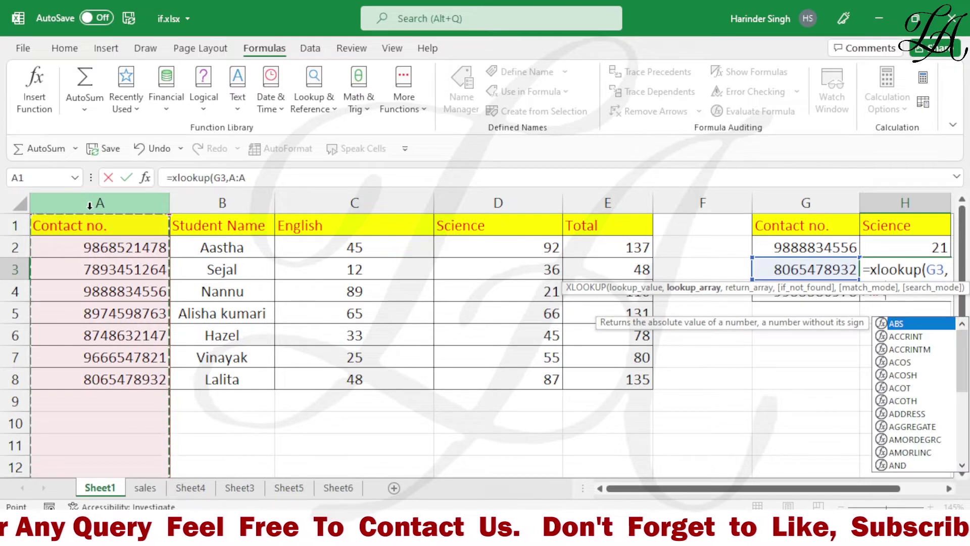
{"action": "type", "text": ","}
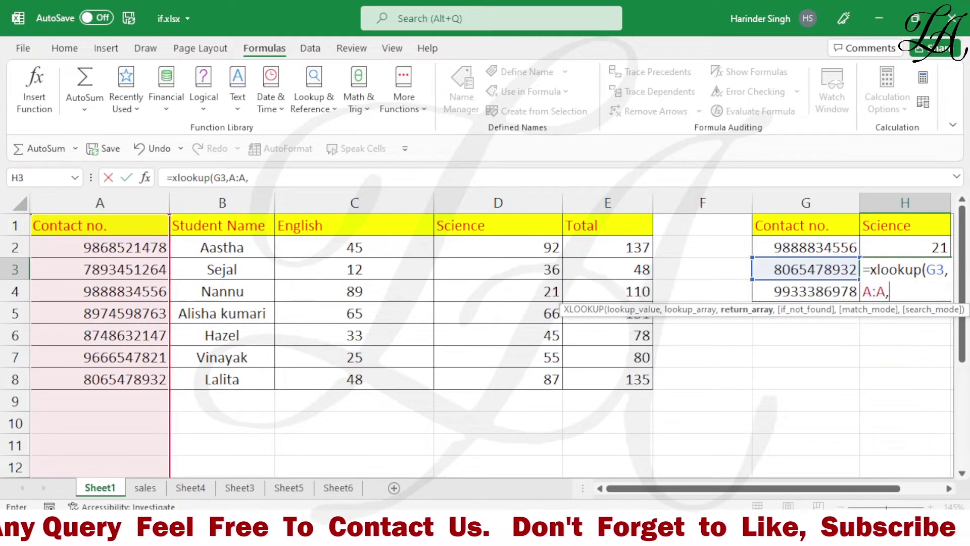
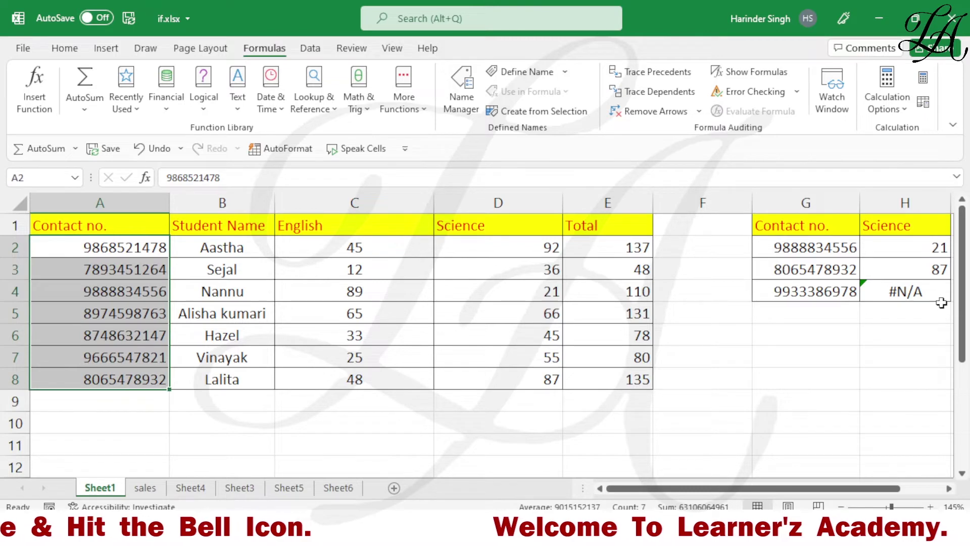
Step: Add "not found" as the if_not_found argument of the XLOOKUP formula in H4
{"action": "double_click", "coordinate": [922, 293]}
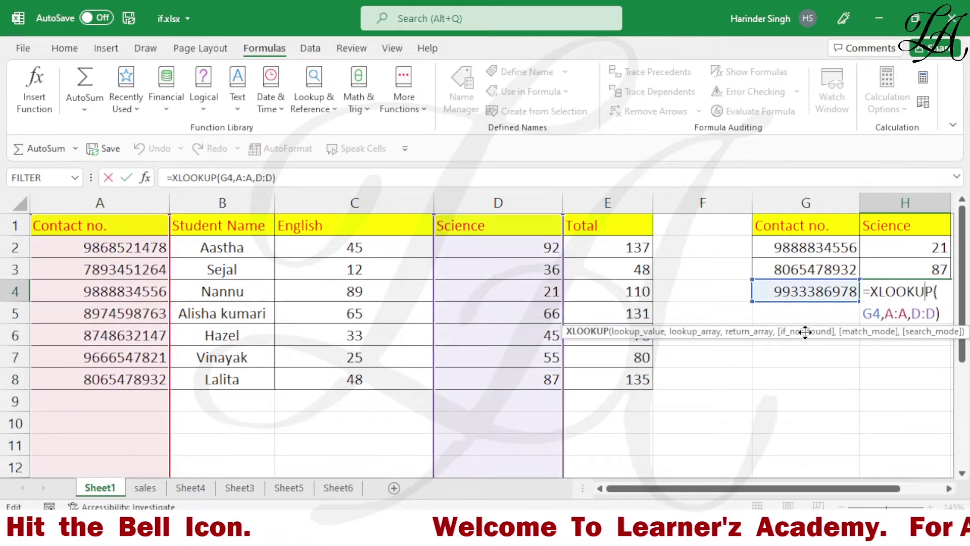
{"action": "left_click", "coordinate": [936, 314]}
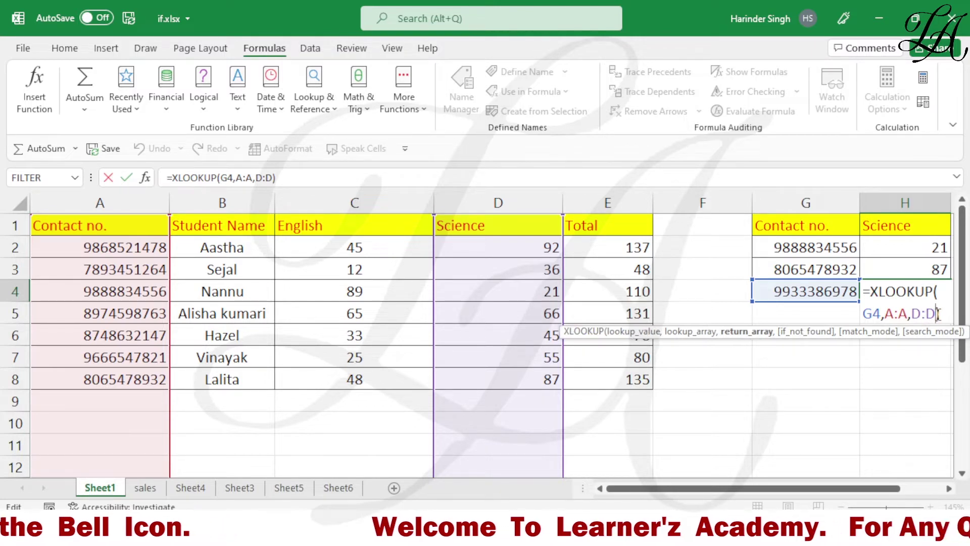
{"action": "type", "text": ","}
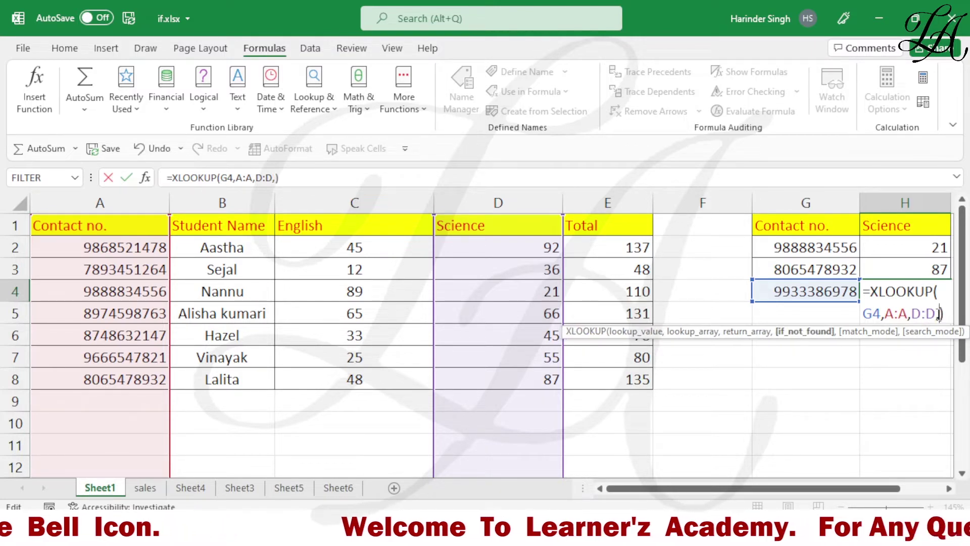
{"action": "type", "text": "\""}
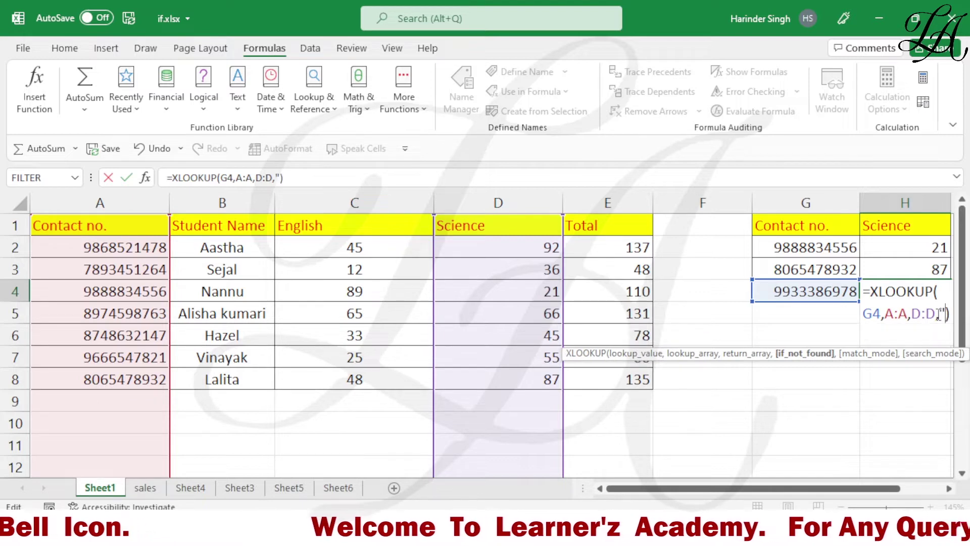
{"action": "type", "text": "not found"}
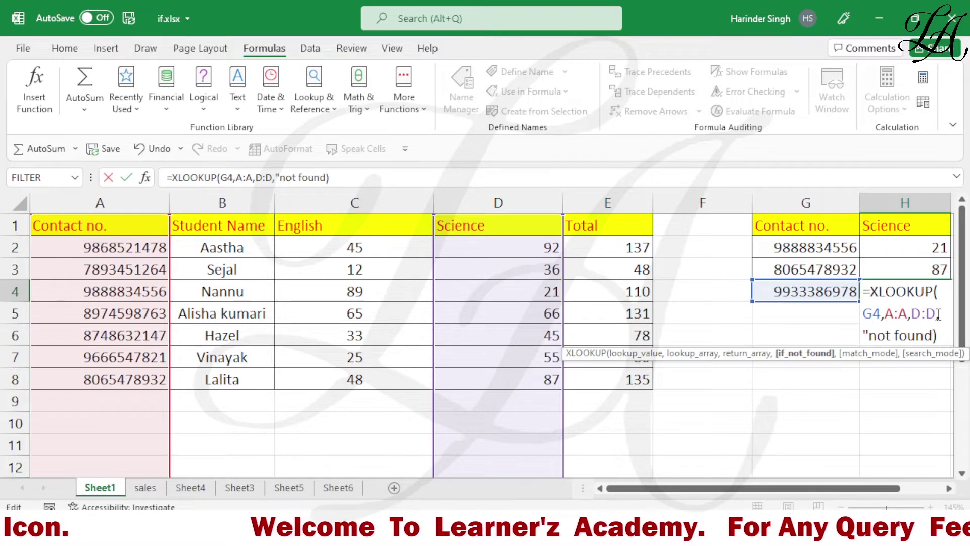
{"action": "type", "text": "\""}
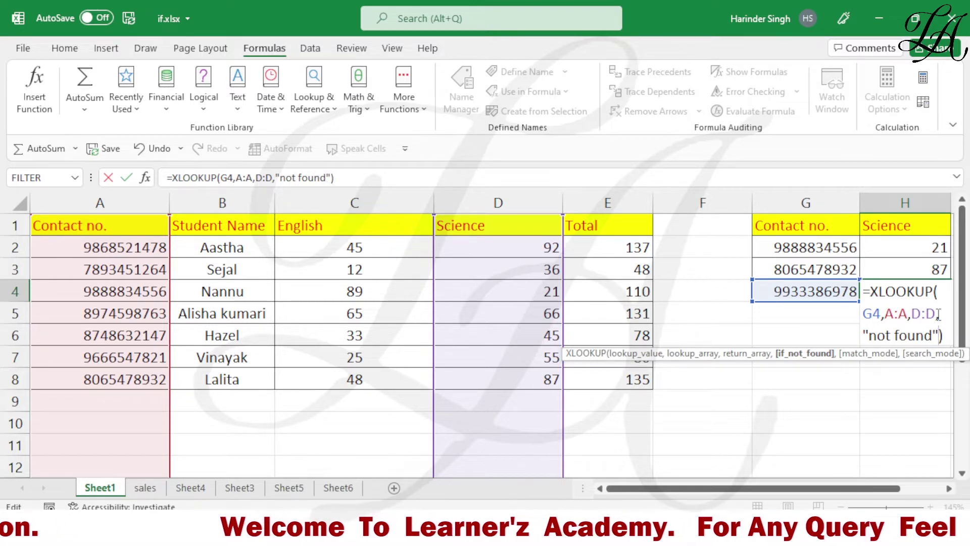
{"action": "key", "text": "Return"}
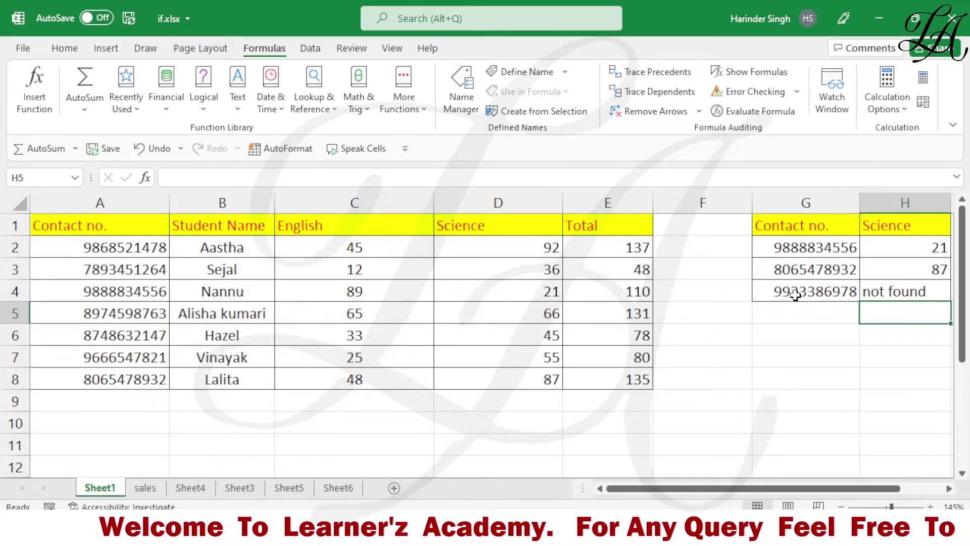
Step: On the sales sheet, build an XLOOKUP formula in I4 that looks up H4 in column D and returns from Discount column F
{"action": "double_click", "coordinate": [895, 291]}
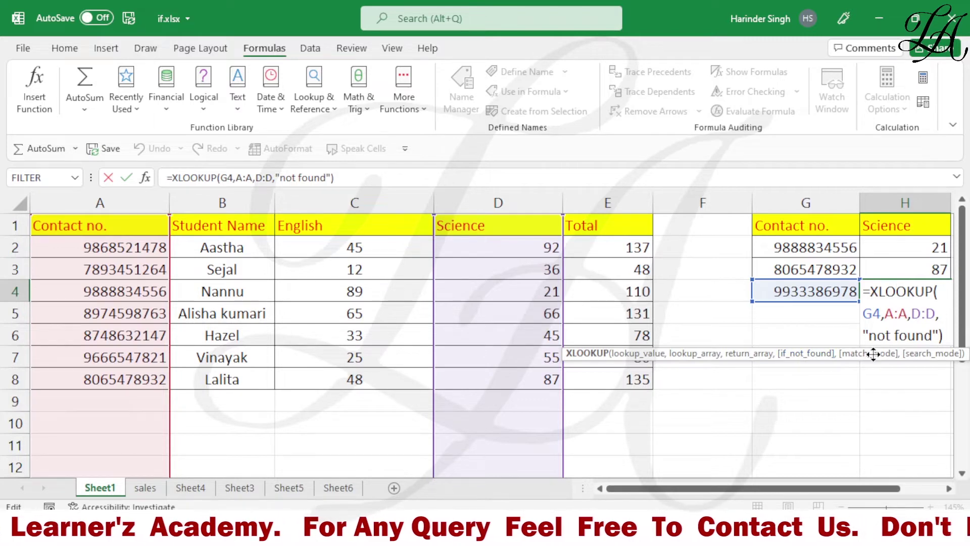
{"action": "left_click", "coordinate": [145, 487]}
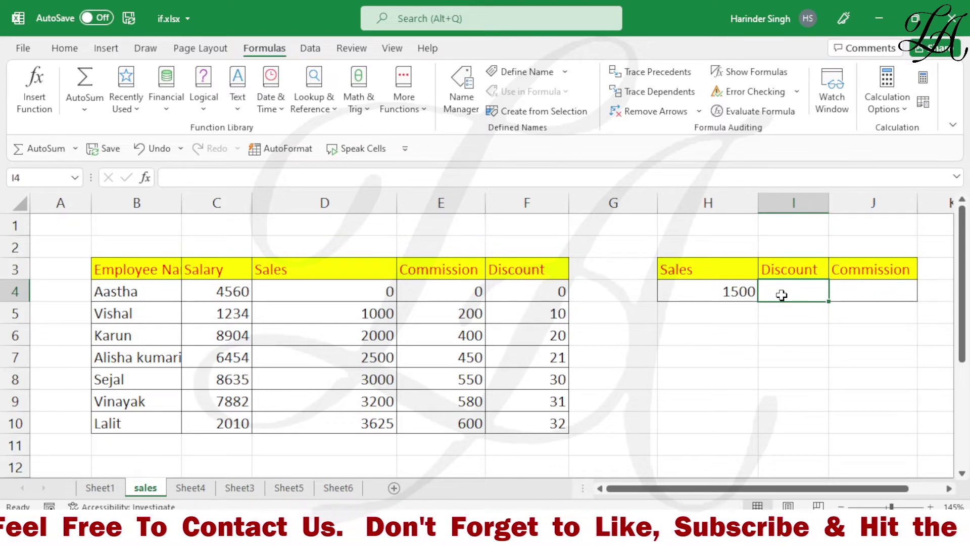
{"action": "type", "text": "="}
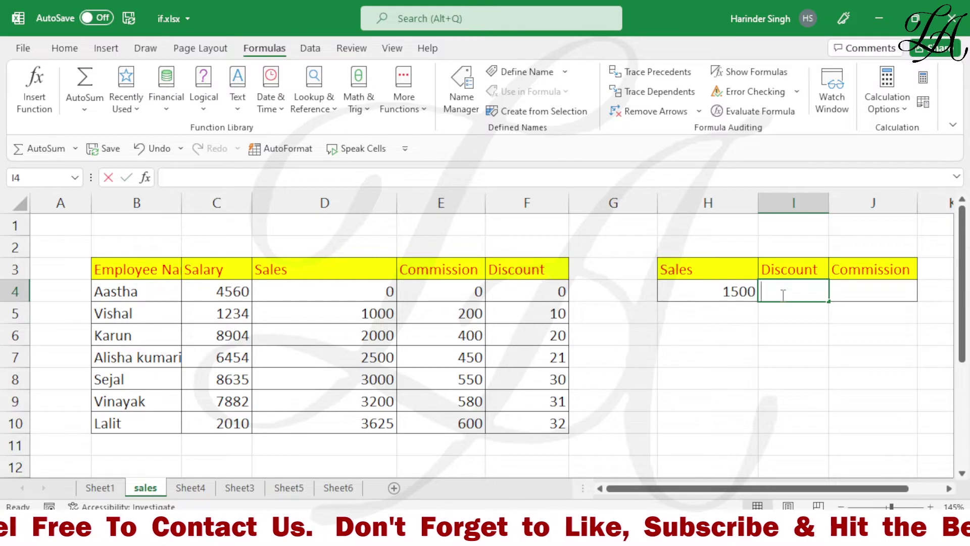
{"action": "type", "text": "xlookup"}
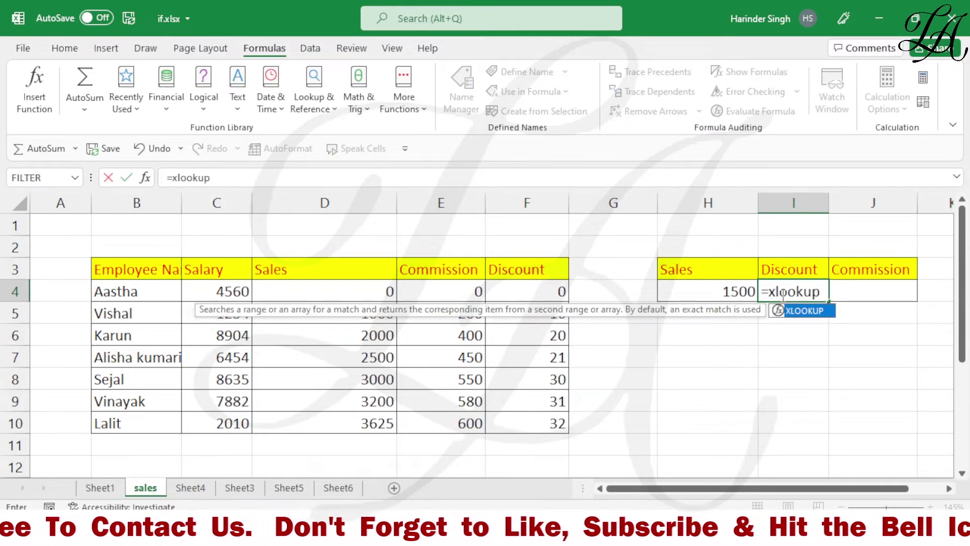
{"action": "type", "text": "("}
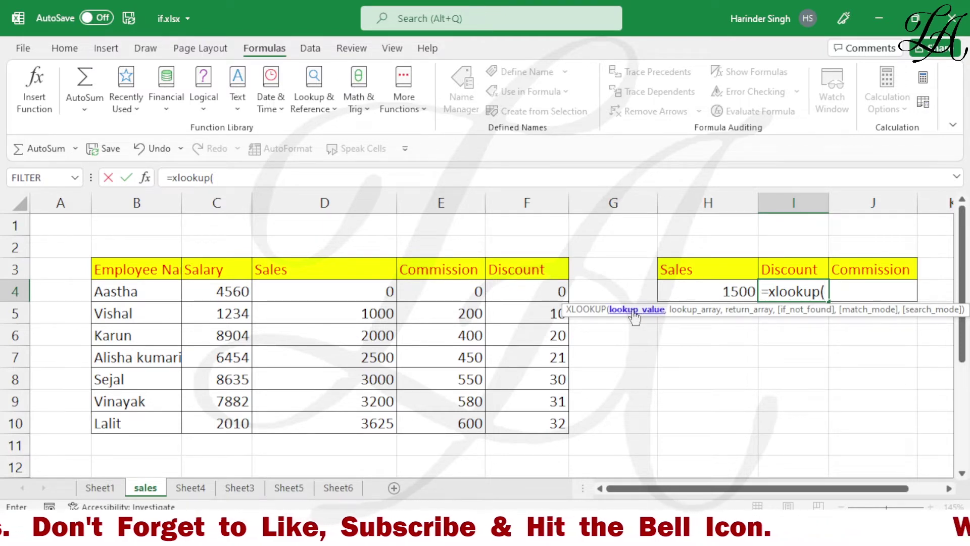
{"action": "left_click", "coordinate": [710, 292]}
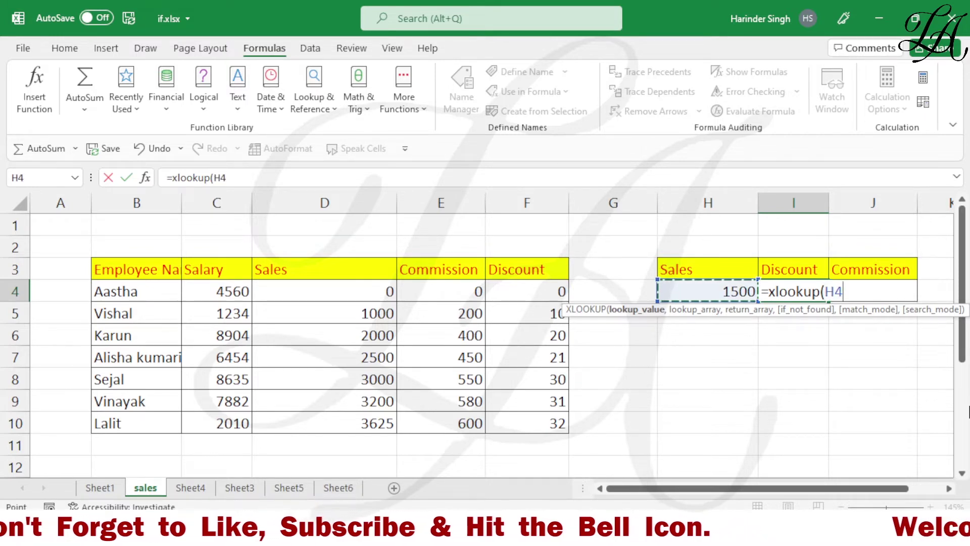
{"action": "type", "text": ","}
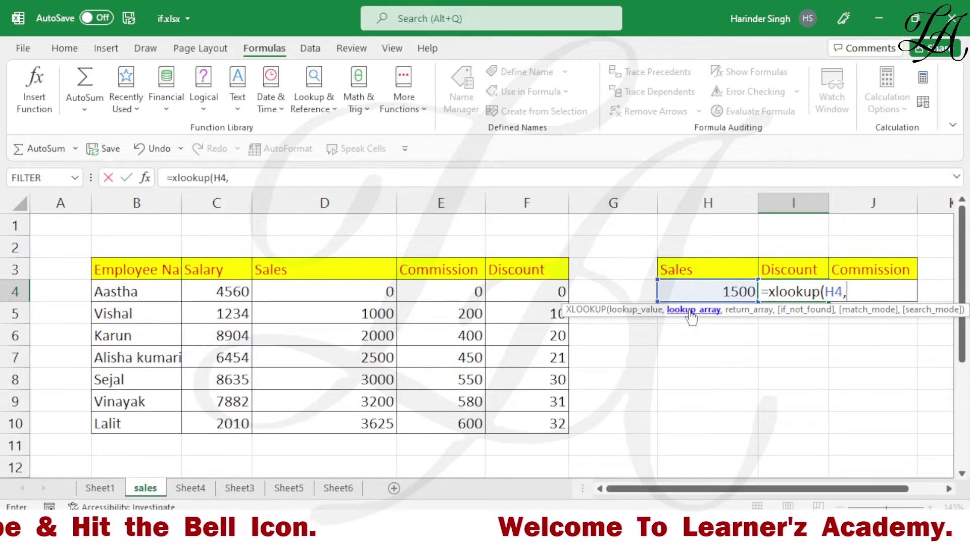
{"action": "left_click", "coordinate": [313, 201]}
{"action": "type", "text": ","}
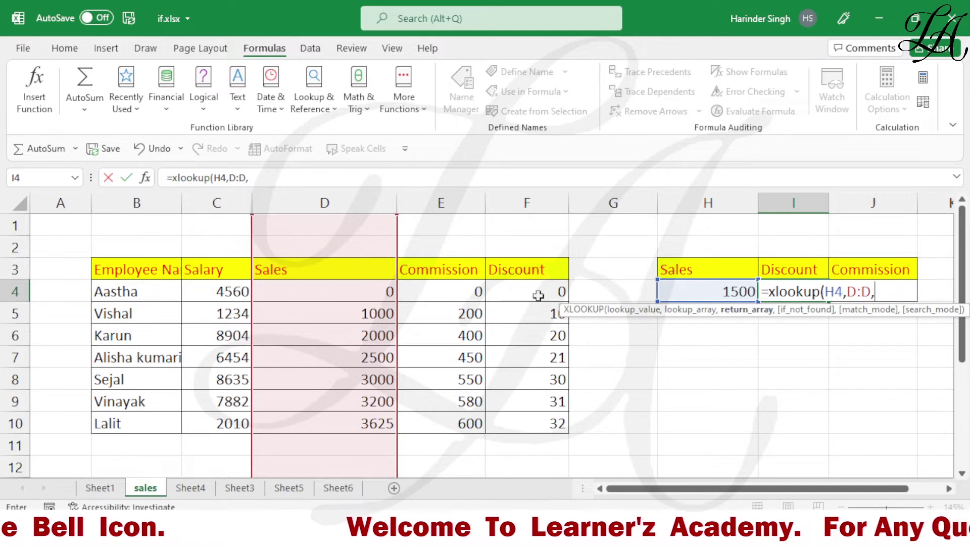
{"action": "left_click", "coordinate": [544, 205]}
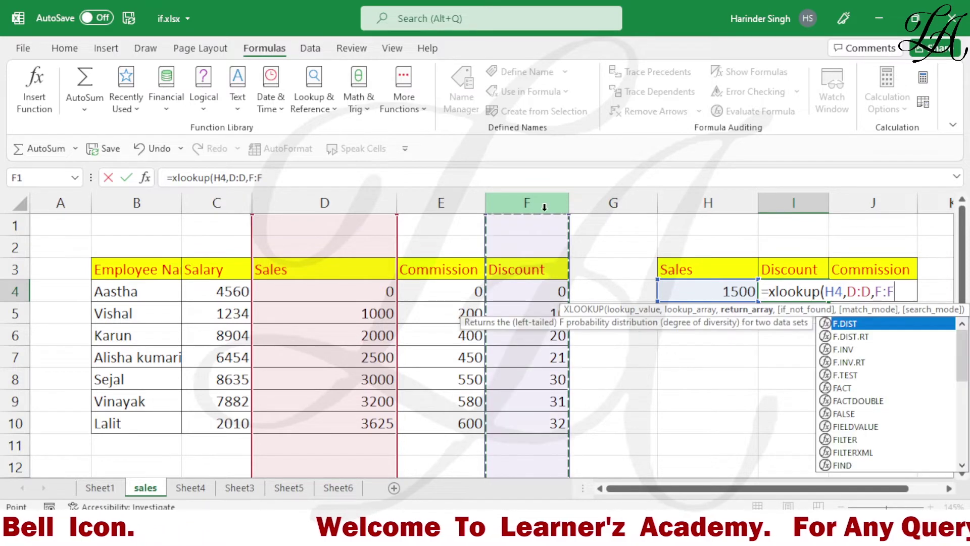
{"action": "type", "text": ","}
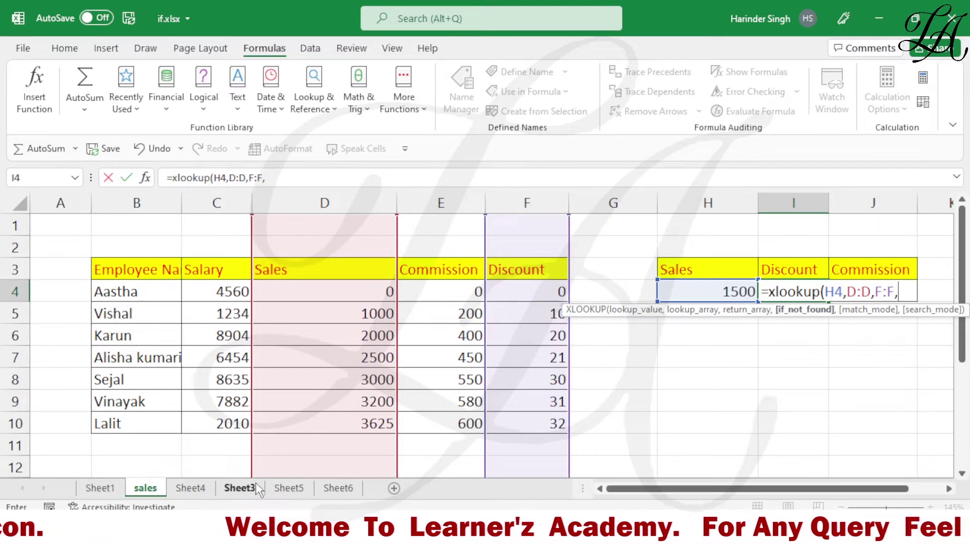
Step: Complete the XLOOKUP formula in I4 with "not found" as if_not_found and match mode -1 (exact match or next smaller item)
{"action": "type", "text": "\"n"}
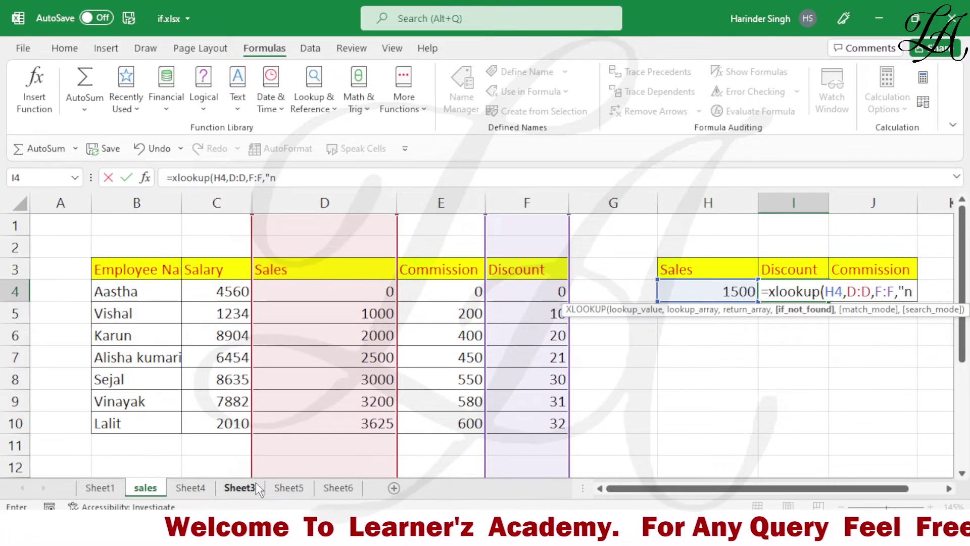
{"action": "type", "text": "ot found"}
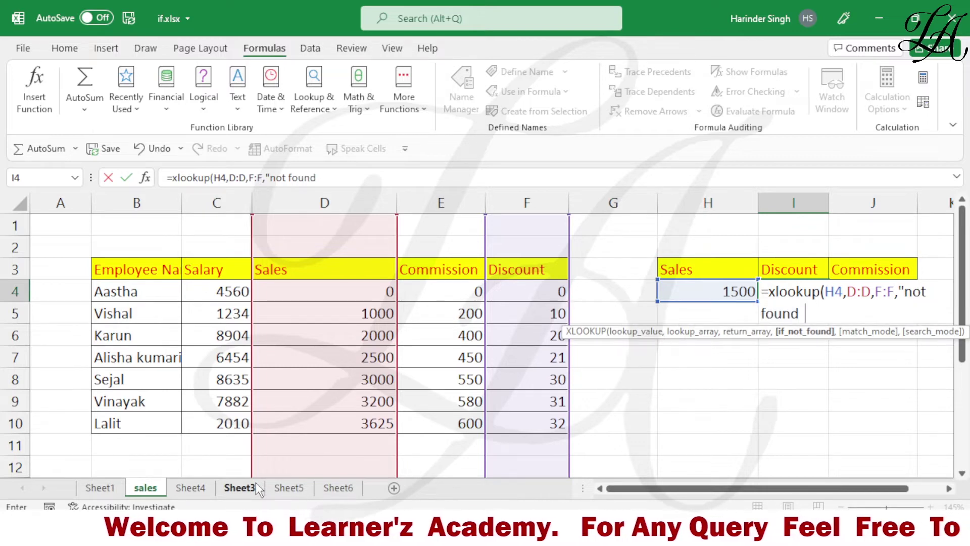
{"action": "type", "text": "\","}
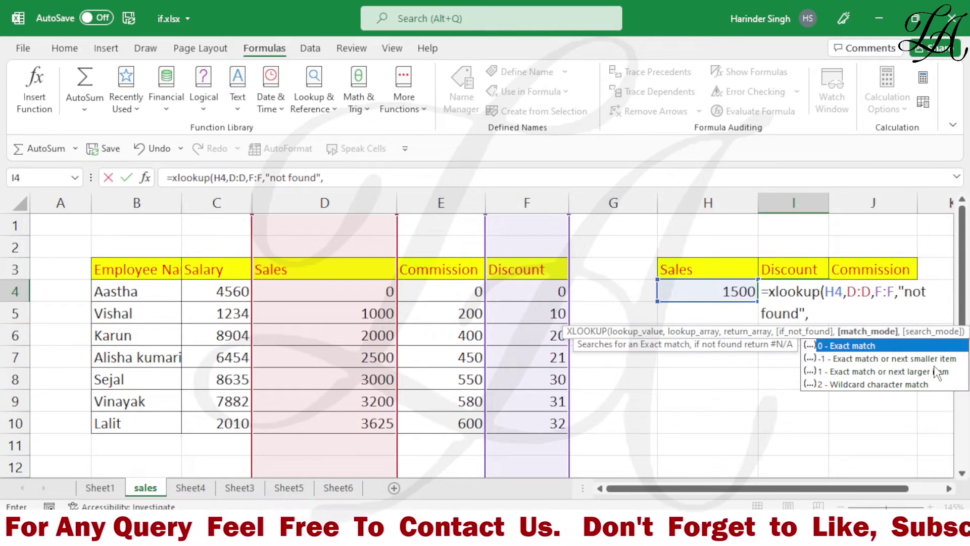
{"action": "type", "text": "-1"}
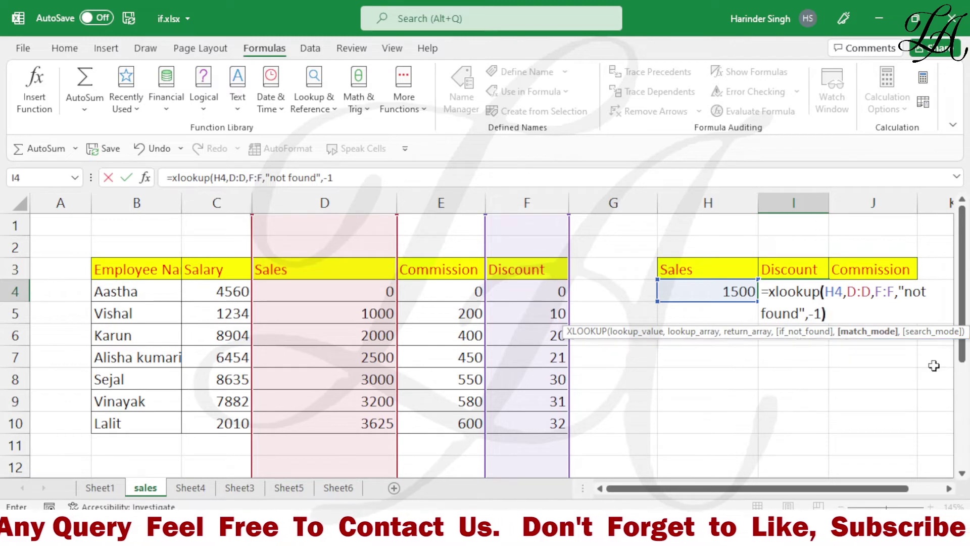
{"action": "type", "text": ")"}
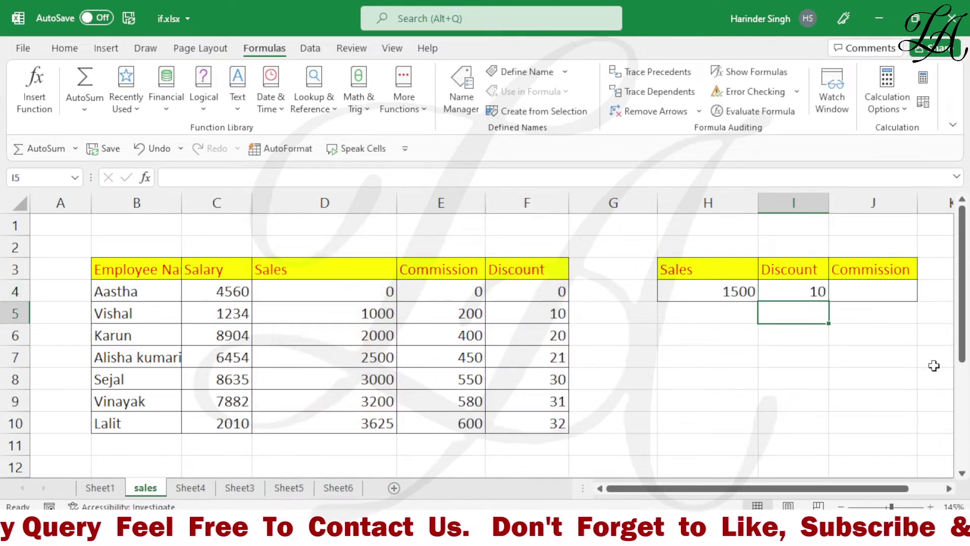
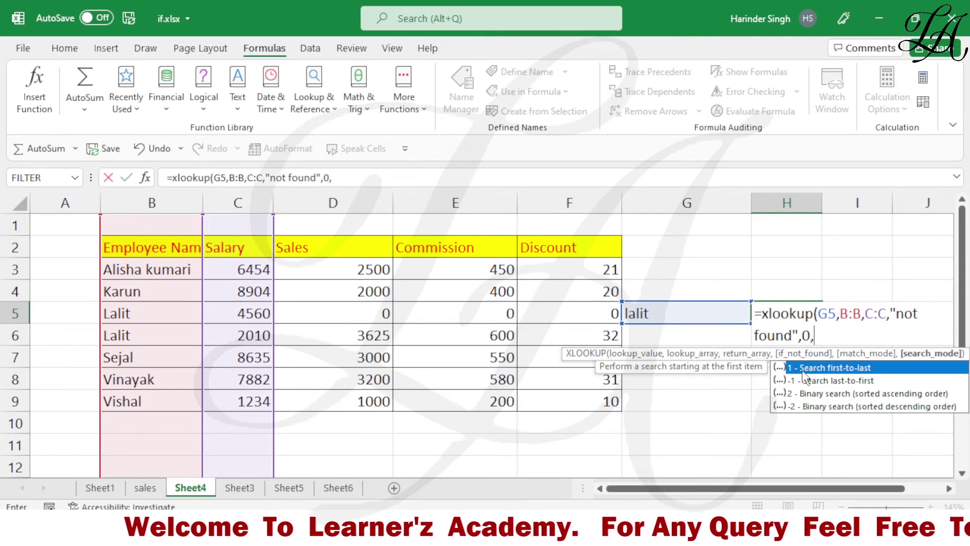
Step: Complete the XLOOKUP formula in H5 of Sheet4 with search mode 1 (first-to-last) and compare its result with row 5 of the table
{"action": "type", "text": "1"}
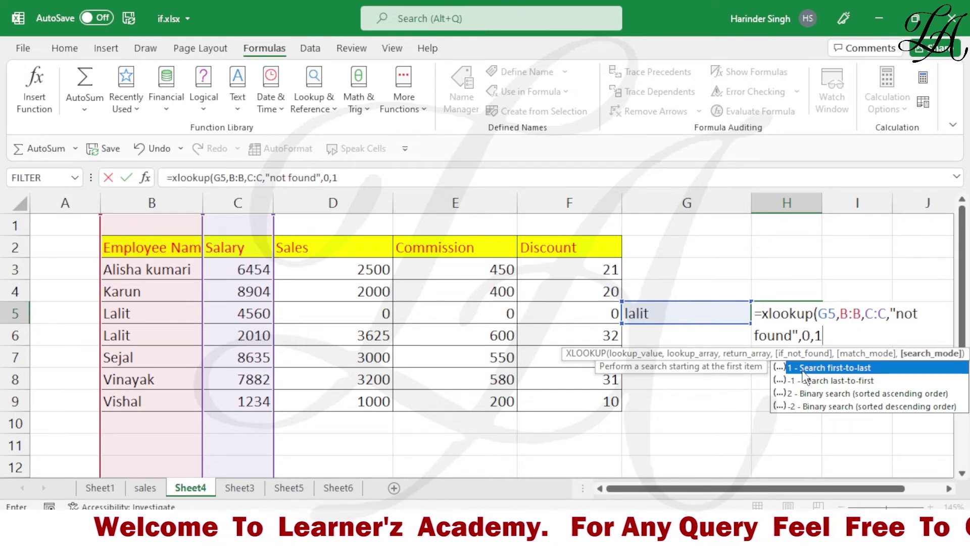
{"action": "type", "text": ")"}
{"action": "key", "text": "Return"}
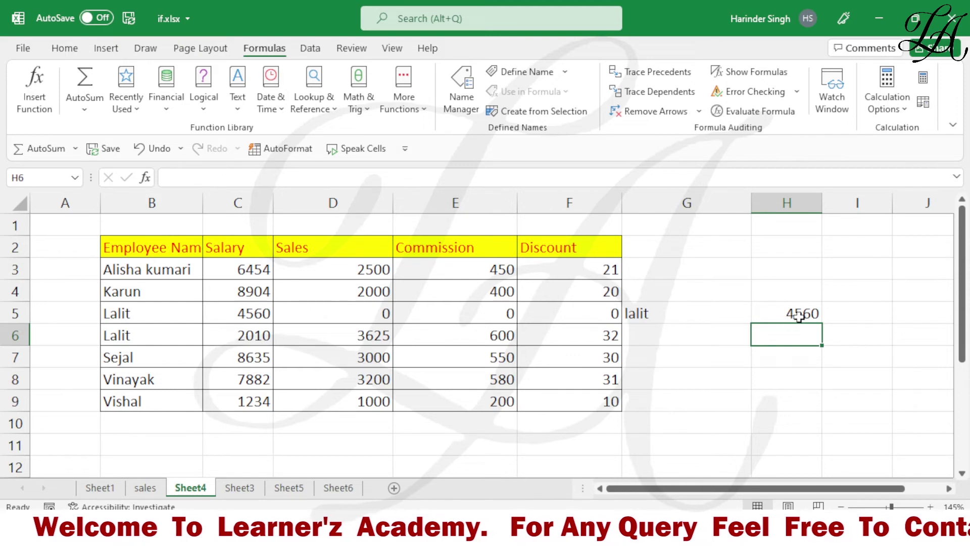
{"action": "left_click", "coordinate": [798, 316]}
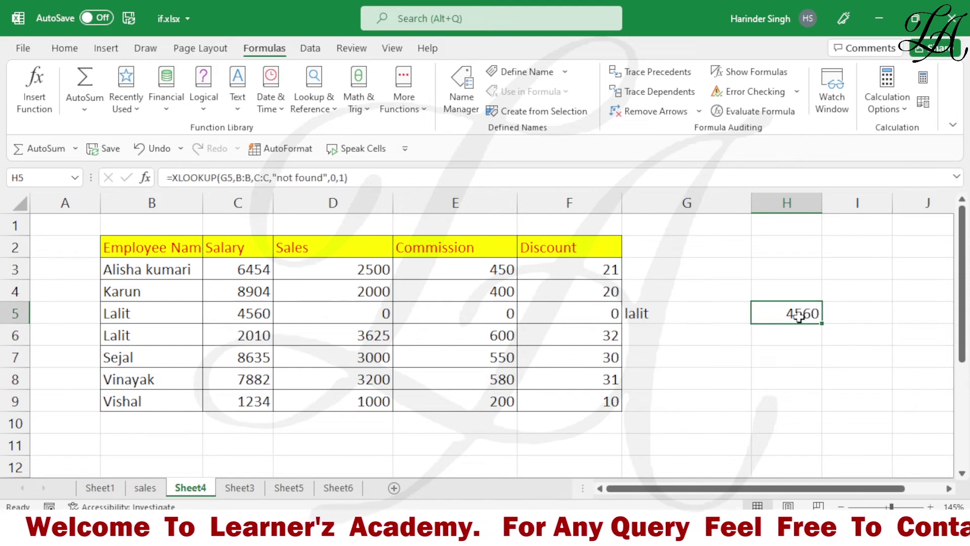
{"action": "left_click", "coordinate": [236, 315]}
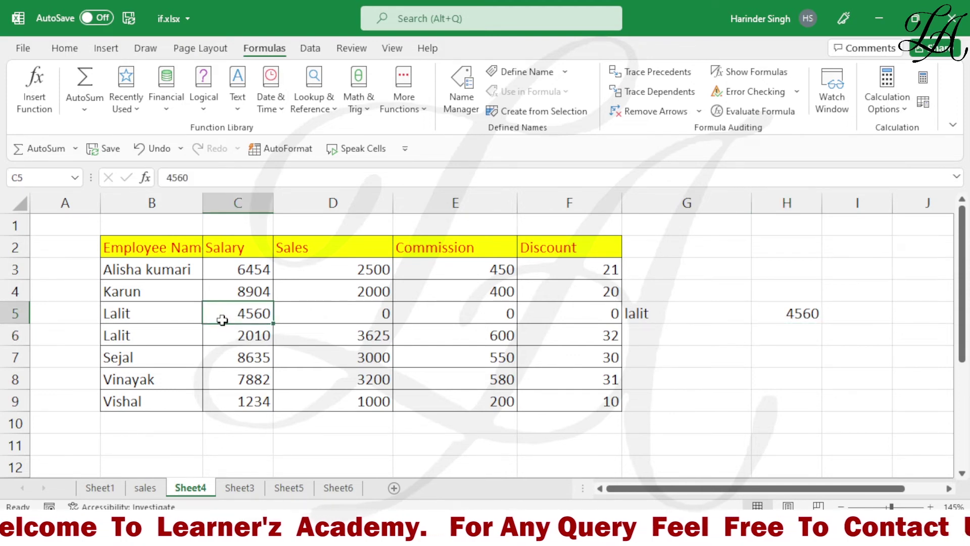
{"action": "left_click", "coordinate": [133, 315]}
{"action": "left_click", "coordinate": [237, 317]}
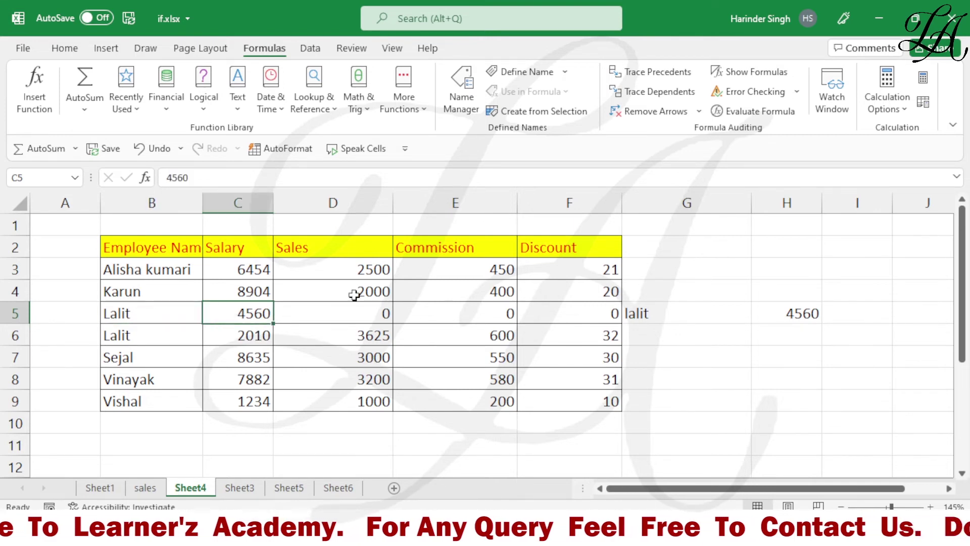
Step: Change the search mode of the H5 formula to -1 (last-to-first) and trace the match upward from the table's last row
{"action": "double_click", "coordinate": [788, 314]}
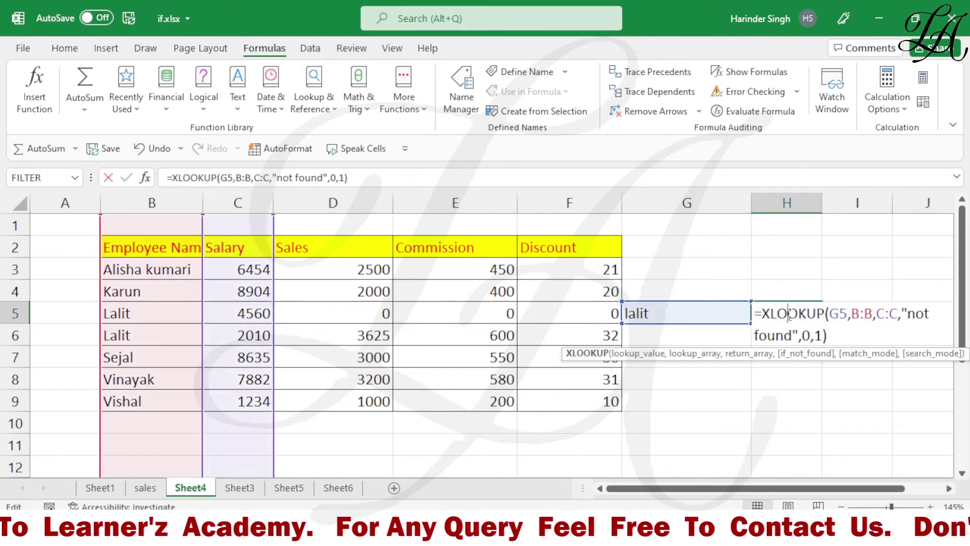
{"action": "left_click", "coordinate": [814, 335]}
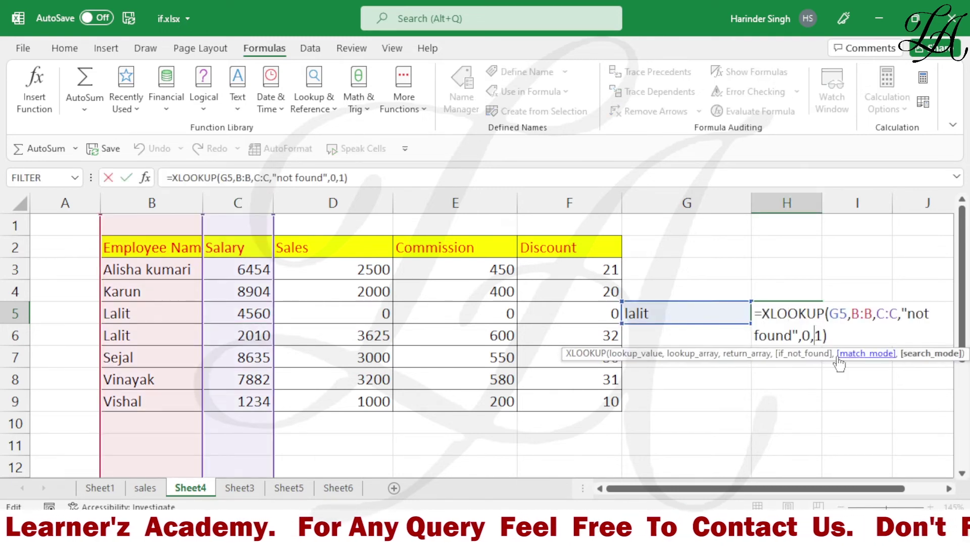
{"action": "type", "text": "-"}
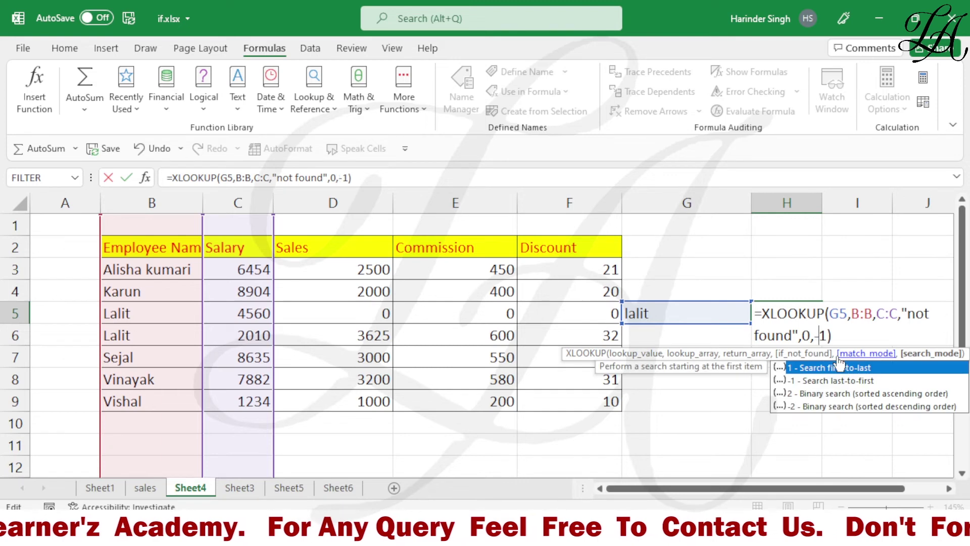
{"action": "key", "text": "Return"}
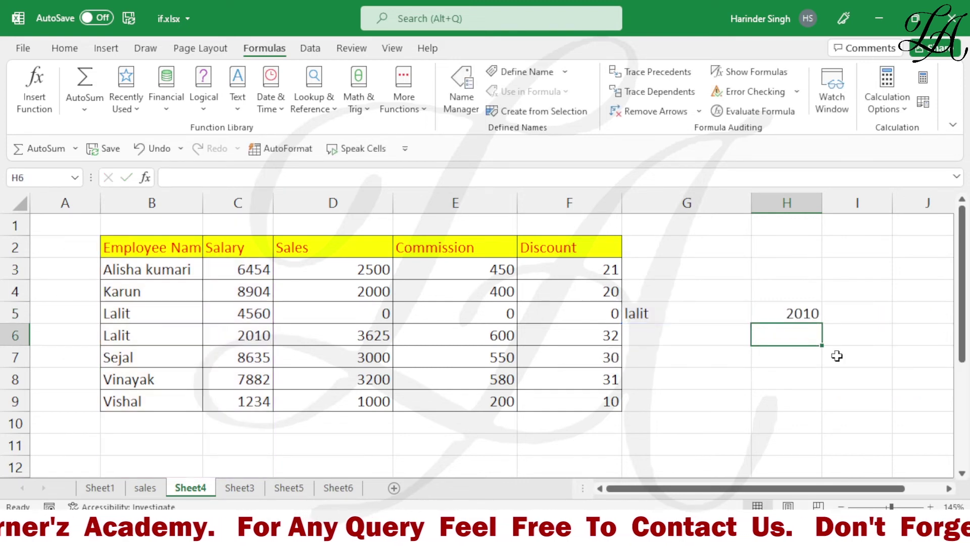
{"action": "left_click", "coordinate": [255, 340]}
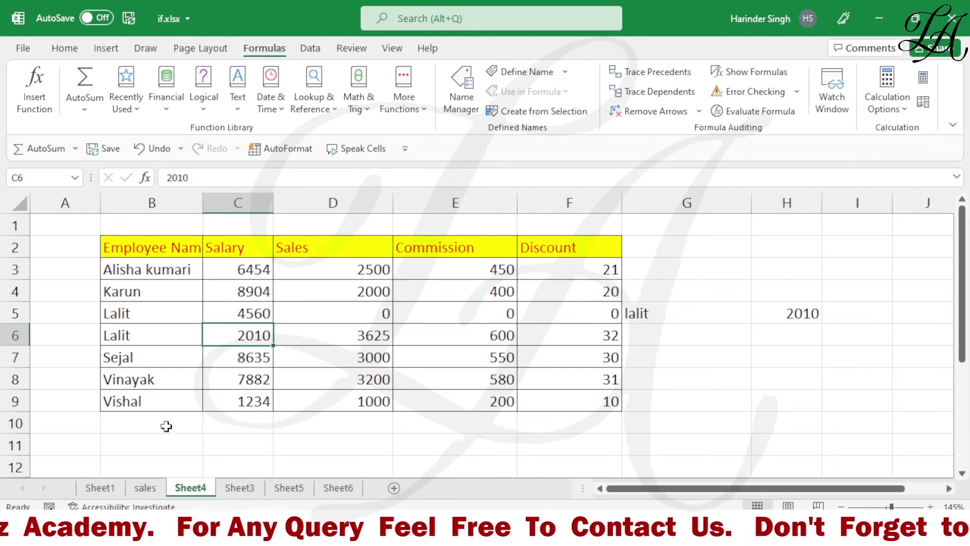
{"action": "left_click", "coordinate": [139, 401]}
{"action": "left_click", "coordinate": [140, 381]}
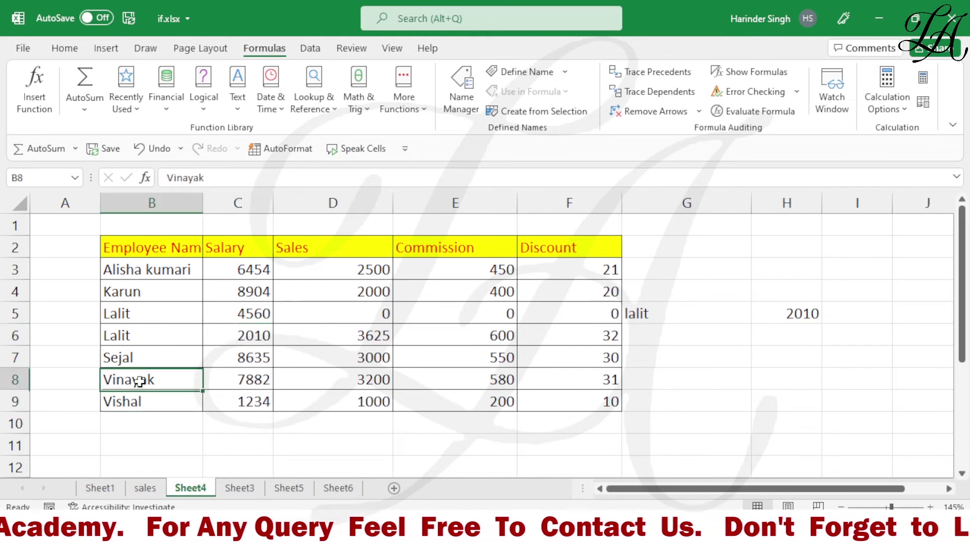
{"action": "left_click", "coordinate": [137, 359]}
{"action": "left_click", "coordinate": [135, 337]}
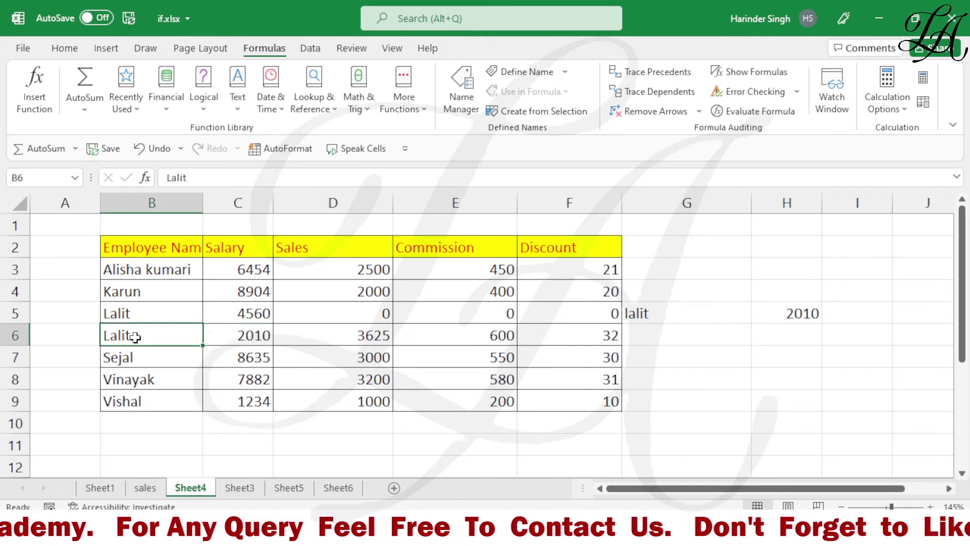
{"action": "left_click", "coordinate": [256, 336]}
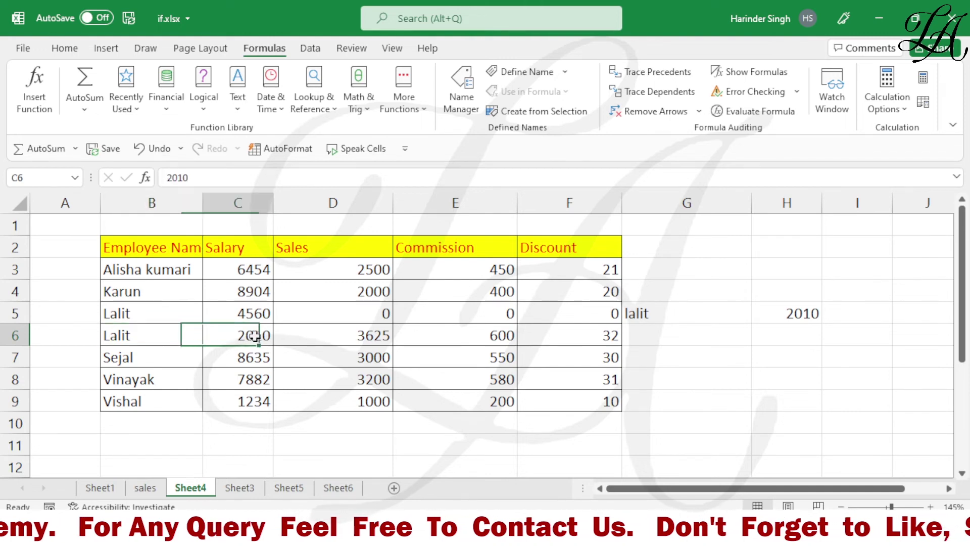
Step: Set the search mode of the H5 formula to 2 (binary search, sorted ascending order) and check the result against employee names B3:B9
{"action": "left_click", "coordinate": [805, 315]}
{"action": "double_click", "coordinate": [808, 315]}
{"action": "left_click", "coordinate": [826, 336]}
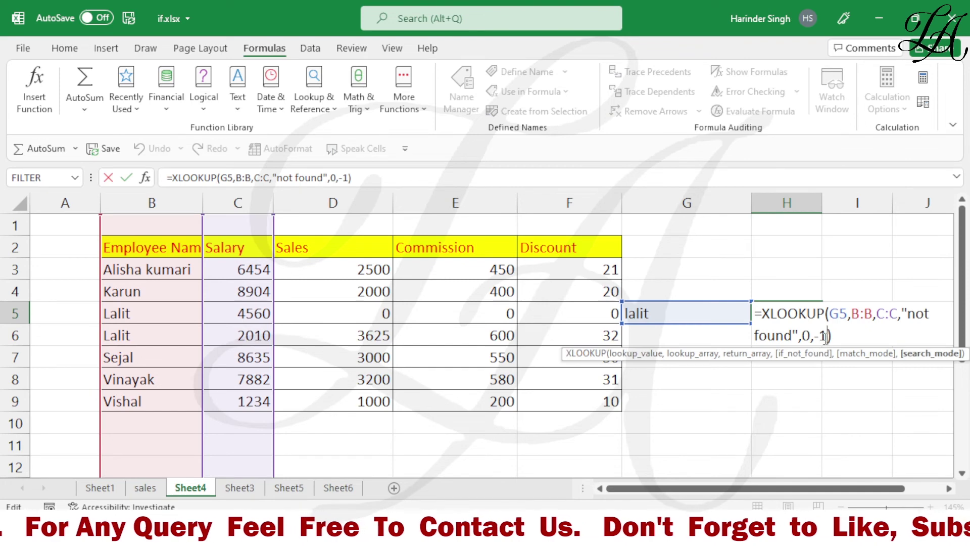
{"action": "key", "text": "BackSpace"}
{"action": "key", "text": "BackSpace"}
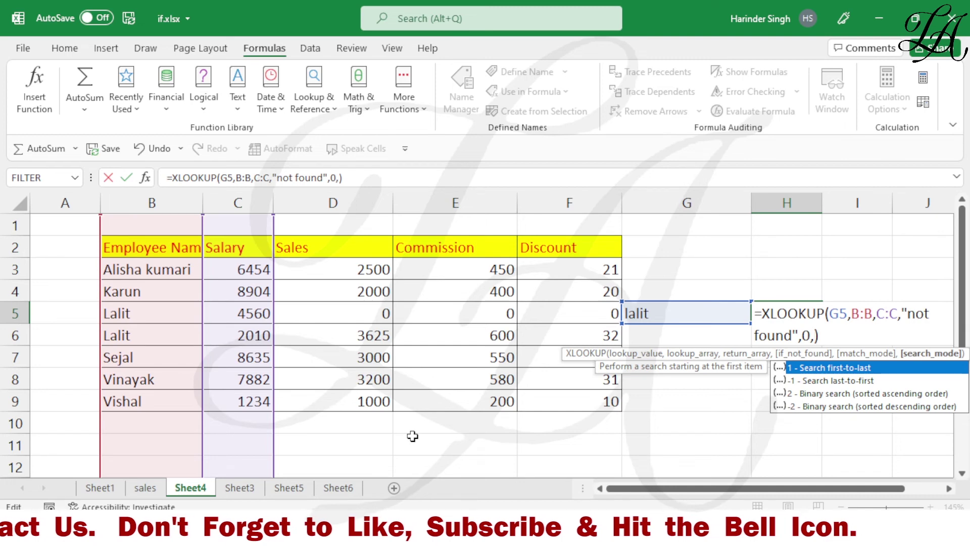
{"action": "type", "text": "2"}
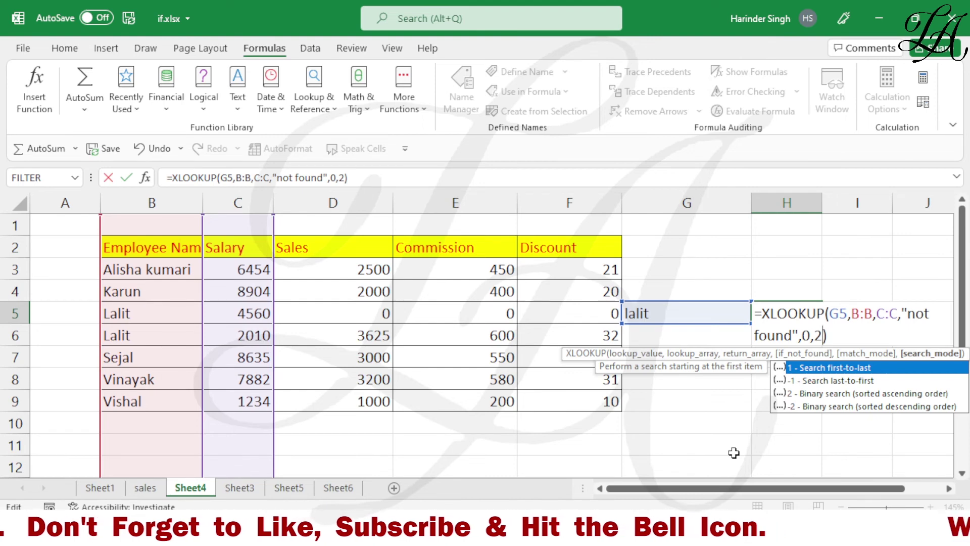
{"action": "key", "text": "Return"}
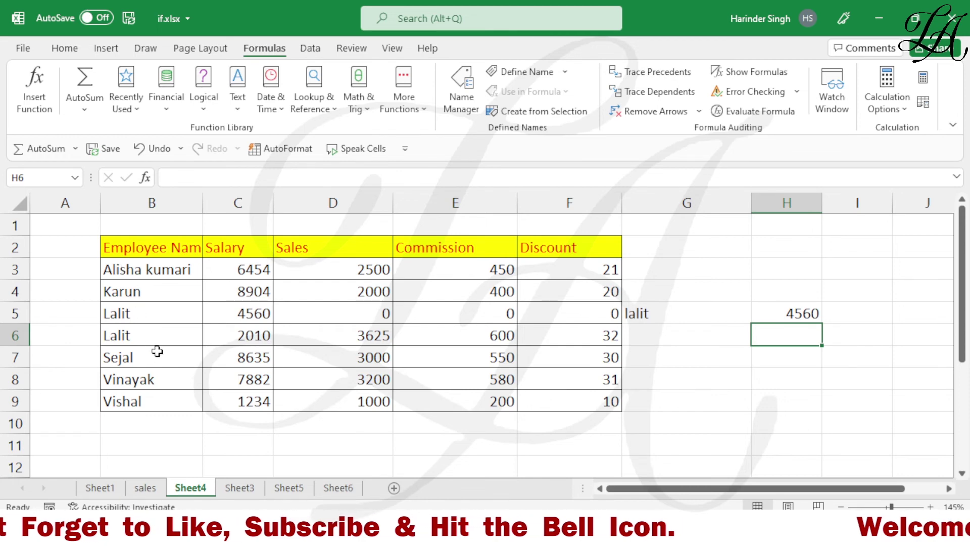
{"action": "left_click", "coordinate": [250, 313]}
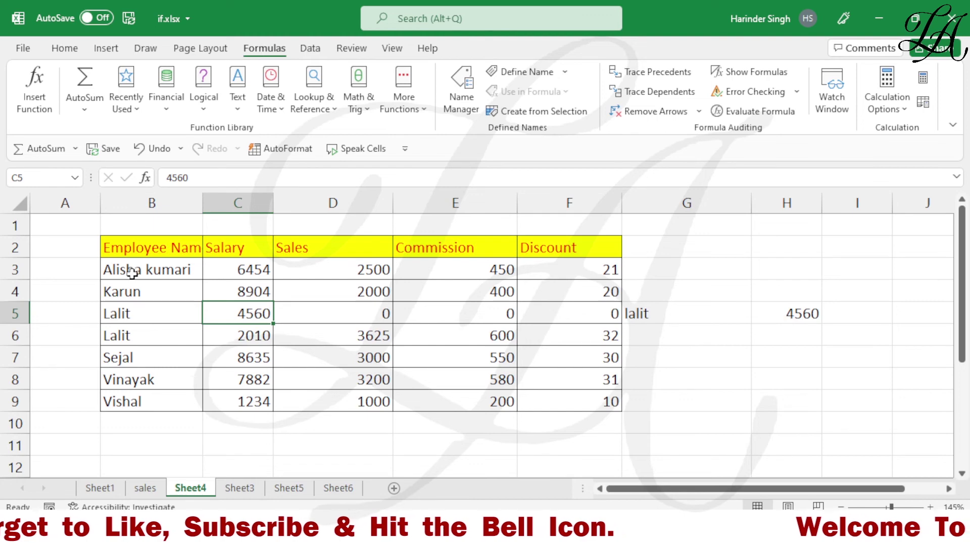
{"action": "left_click_drag", "start_coordinate": [142, 269], "coordinate": [158, 400]}
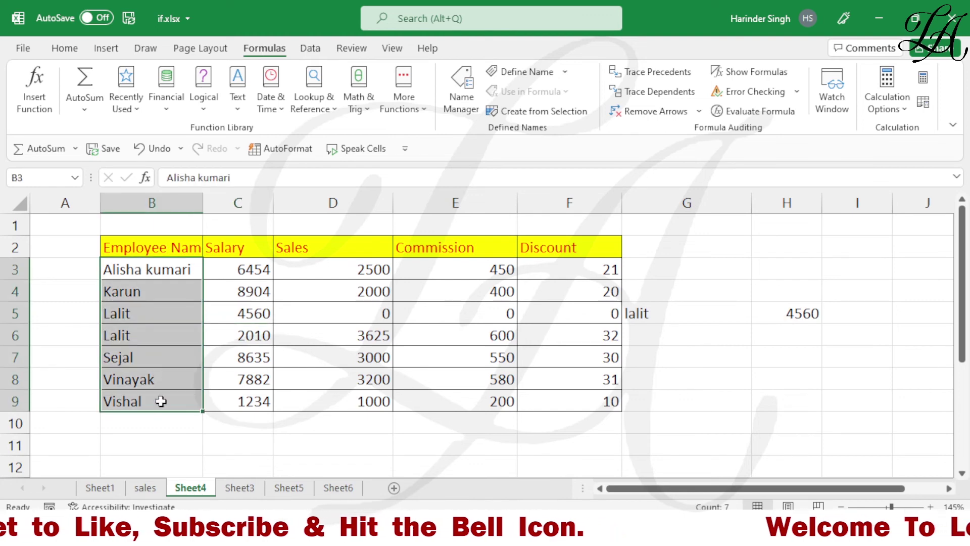
Step: Set the search mode of the H5 XLOOKUP formula to -2 (binary search, sorted descending order) and review the edited formula
{"action": "double_click", "coordinate": [796, 311]}
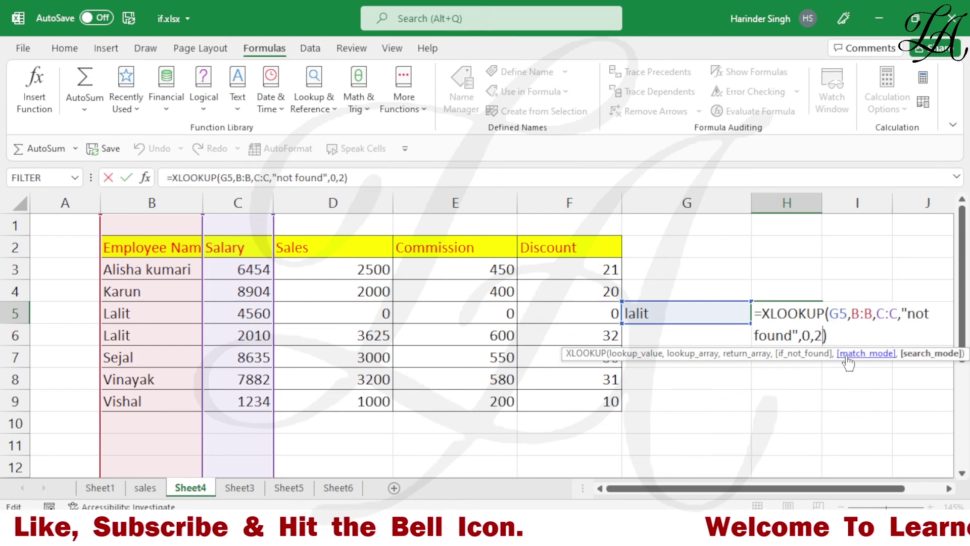
{"action": "key", "text": "BackSpace"}
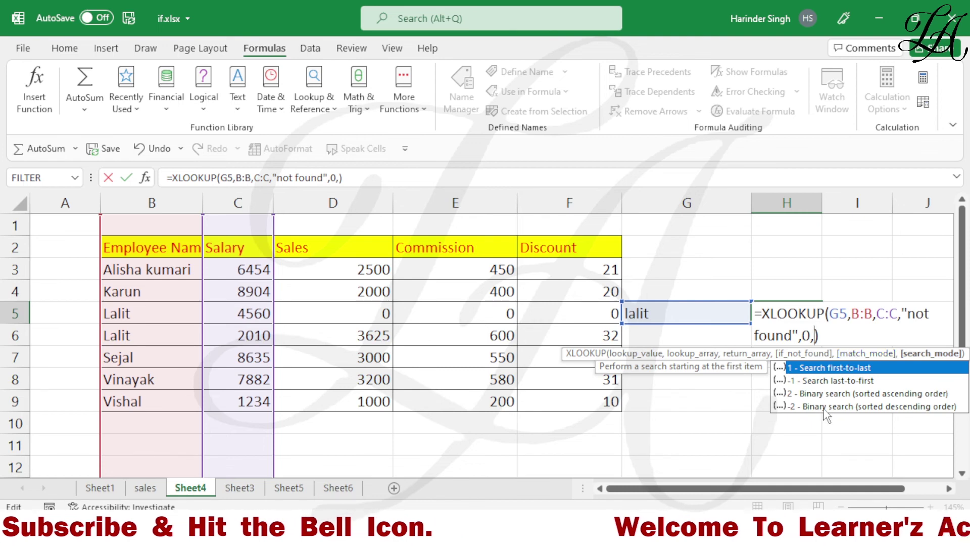
{"action": "type", "text": "-2"}
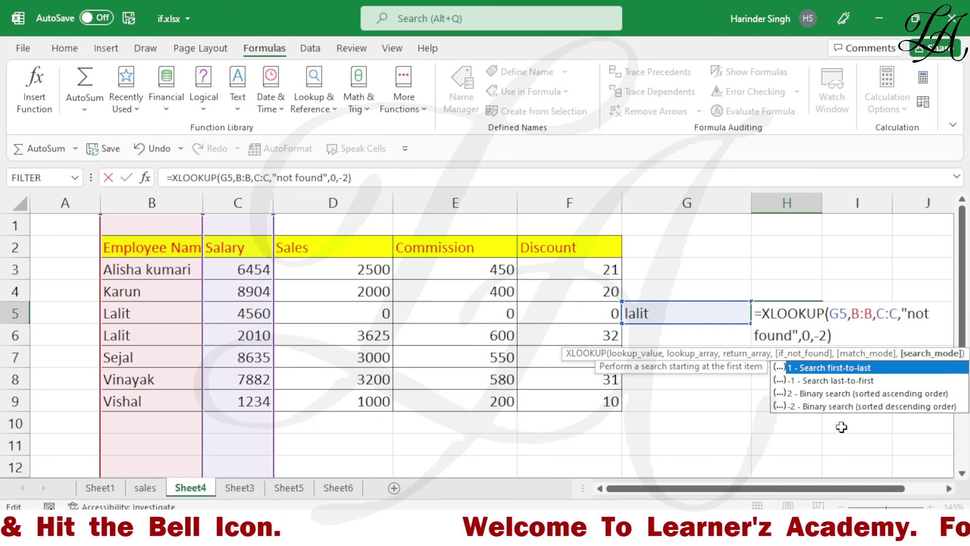
{"action": "key", "text": "Return"}
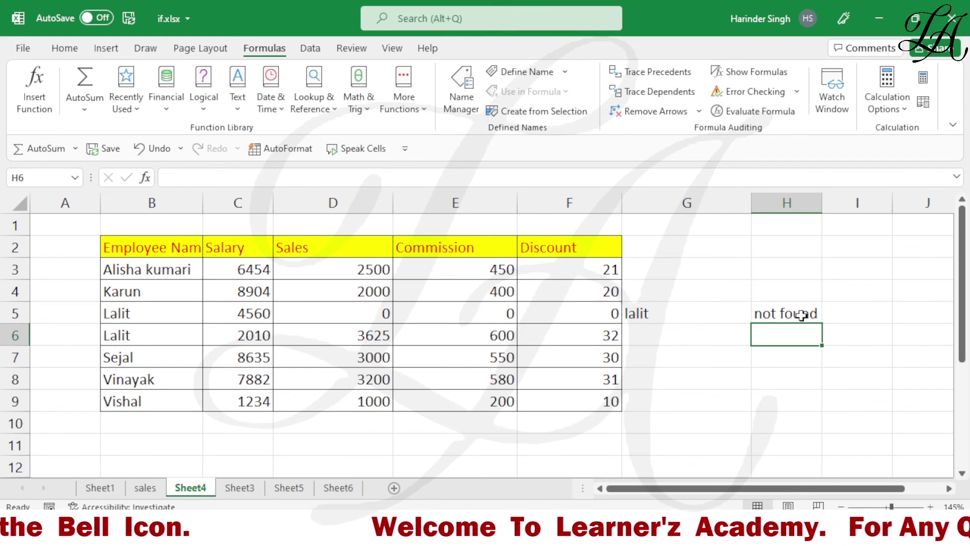
{"action": "double_click", "coordinate": [802, 314]}
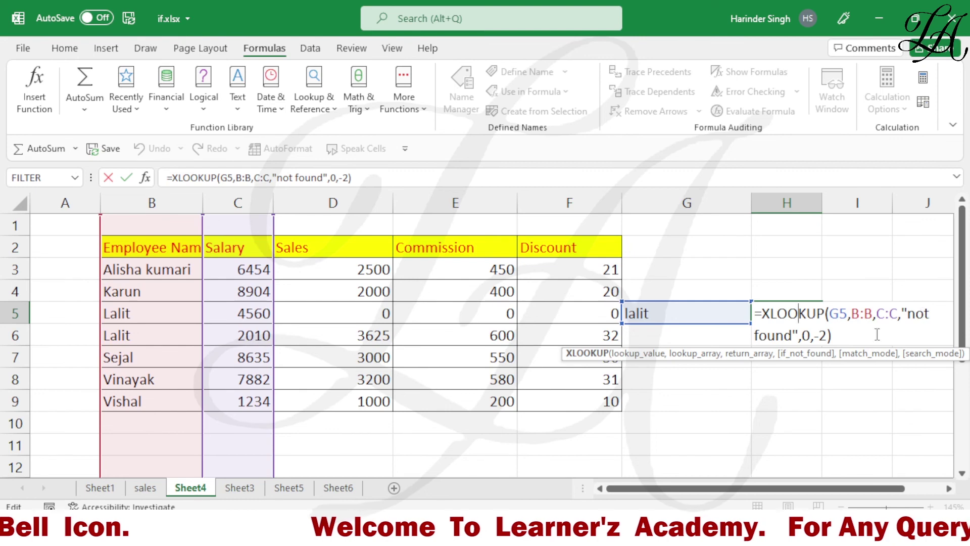
{"action": "left_click", "coordinate": [794, 380]}
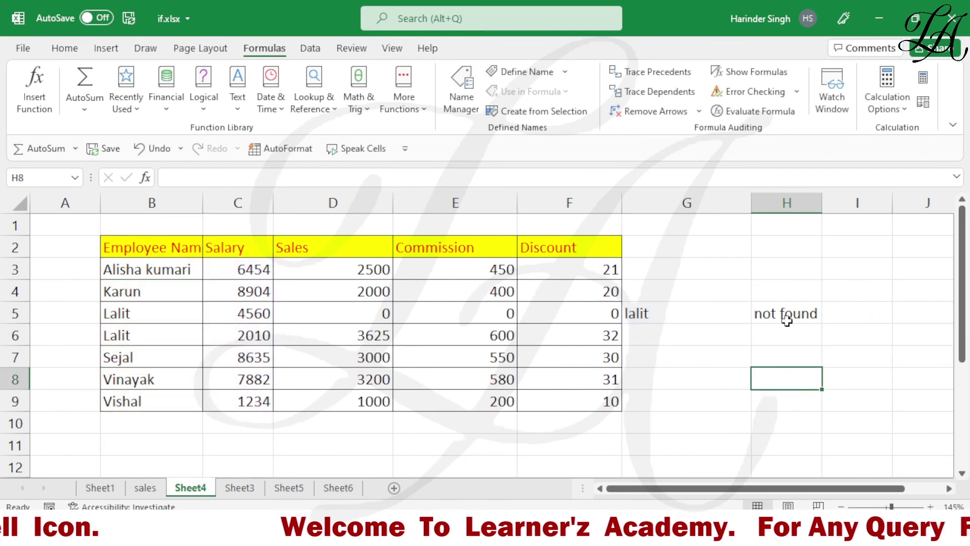